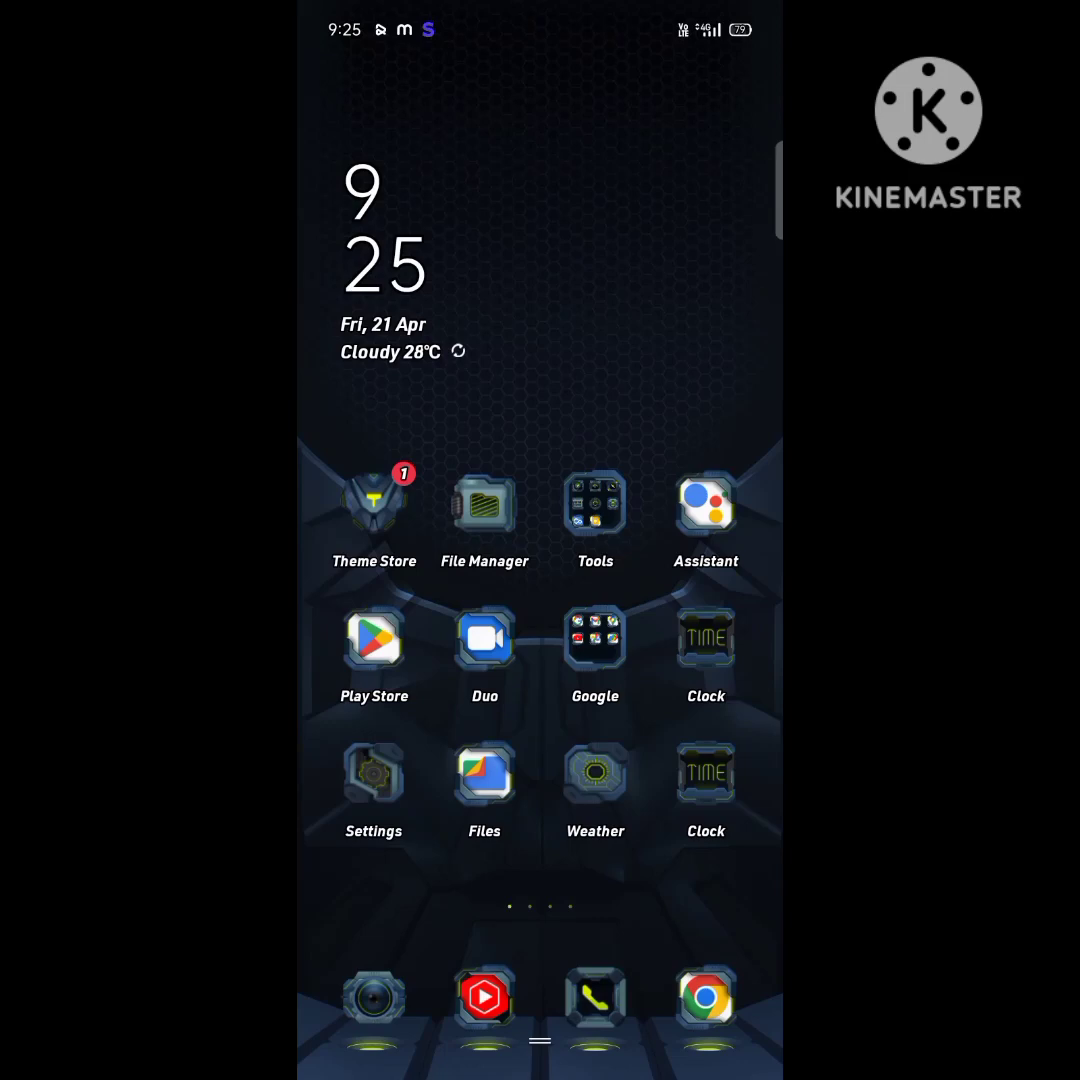
# Browse the phone's home screen pages and app list, returning to the first page.
pyautogui.moveTo(700, 650); pyautogui.dragTo(380, 650)
pyautogui.moveTo(700, 650); pyautogui.dragTo(380, 650)
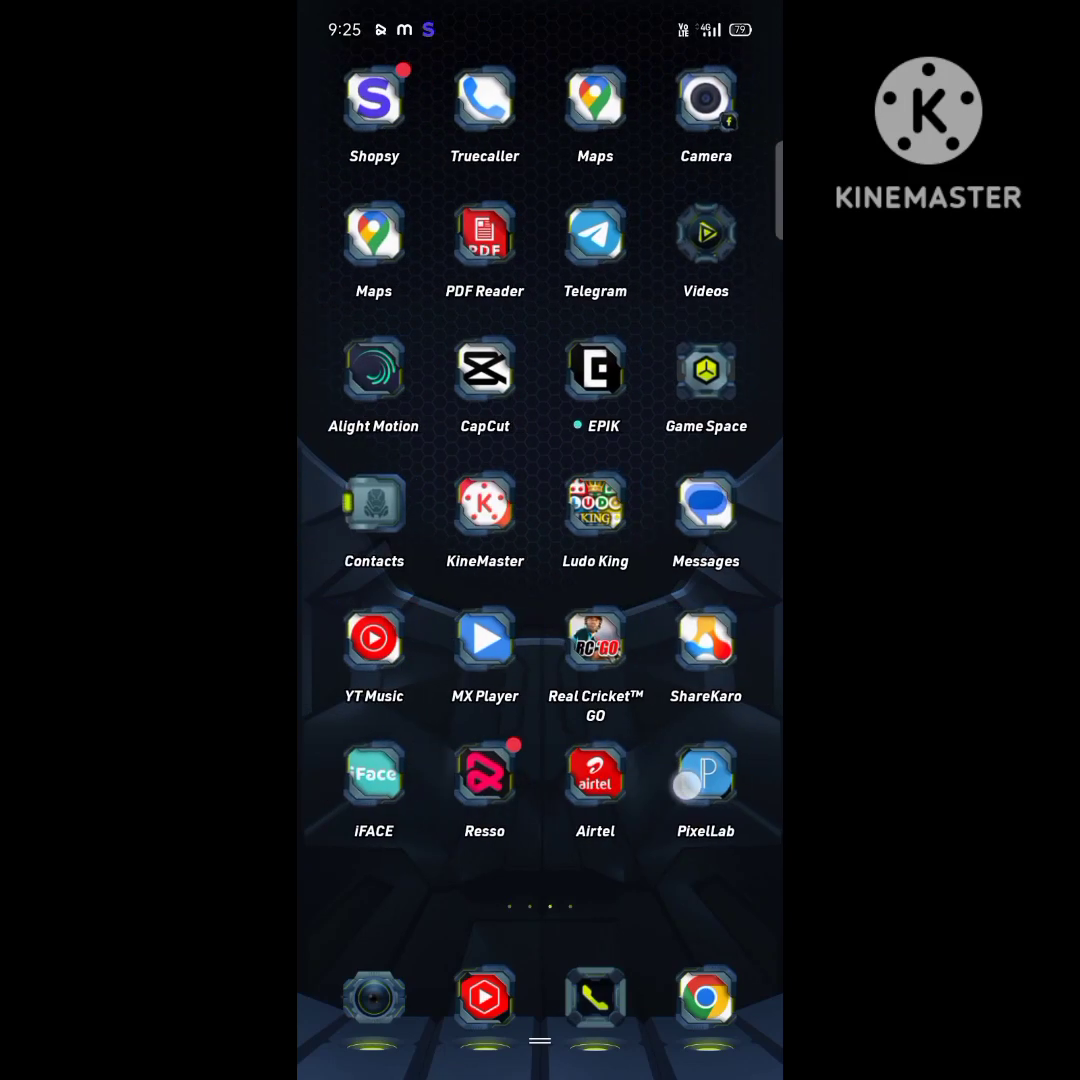
pyautogui.moveTo(689, 838); pyautogui.dragTo(420, 845)
pyautogui.moveTo(518, 892); pyautogui.dragTo(770, 900)
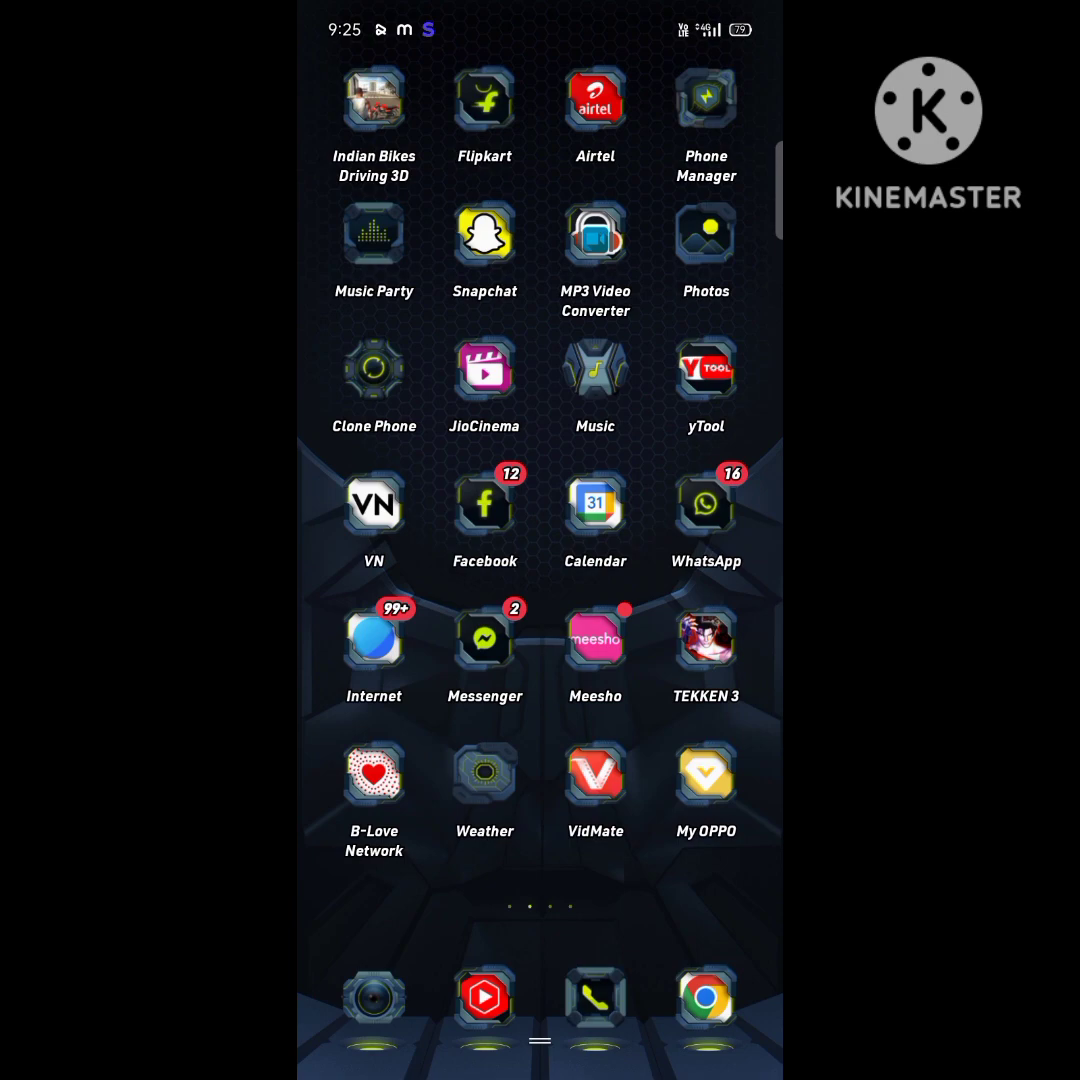
pyautogui.moveTo(450, 650); pyautogui.dragTo(750, 650)
pyautogui.moveTo(540, 900); pyautogui.dragTo(540, 400)
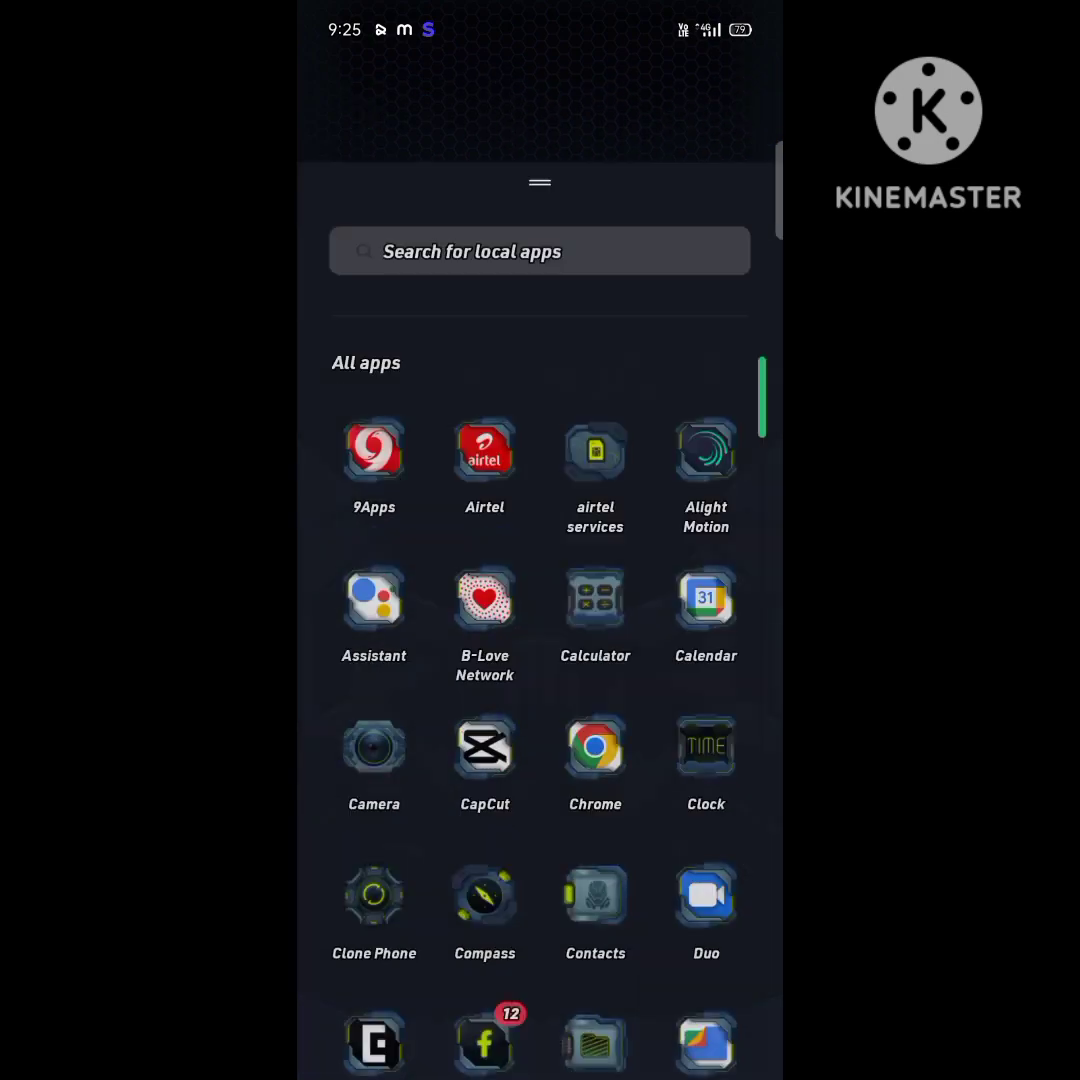
pyautogui.moveTo(540, 800)
pyautogui.mouseDown()
pyautogui.moveTo(540, 250)
pyautogui.moveTo(540, 900)
pyautogui.mouseUp()
pyautogui.moveTo(540, 300); pyautogui.dragTo(540, 900)
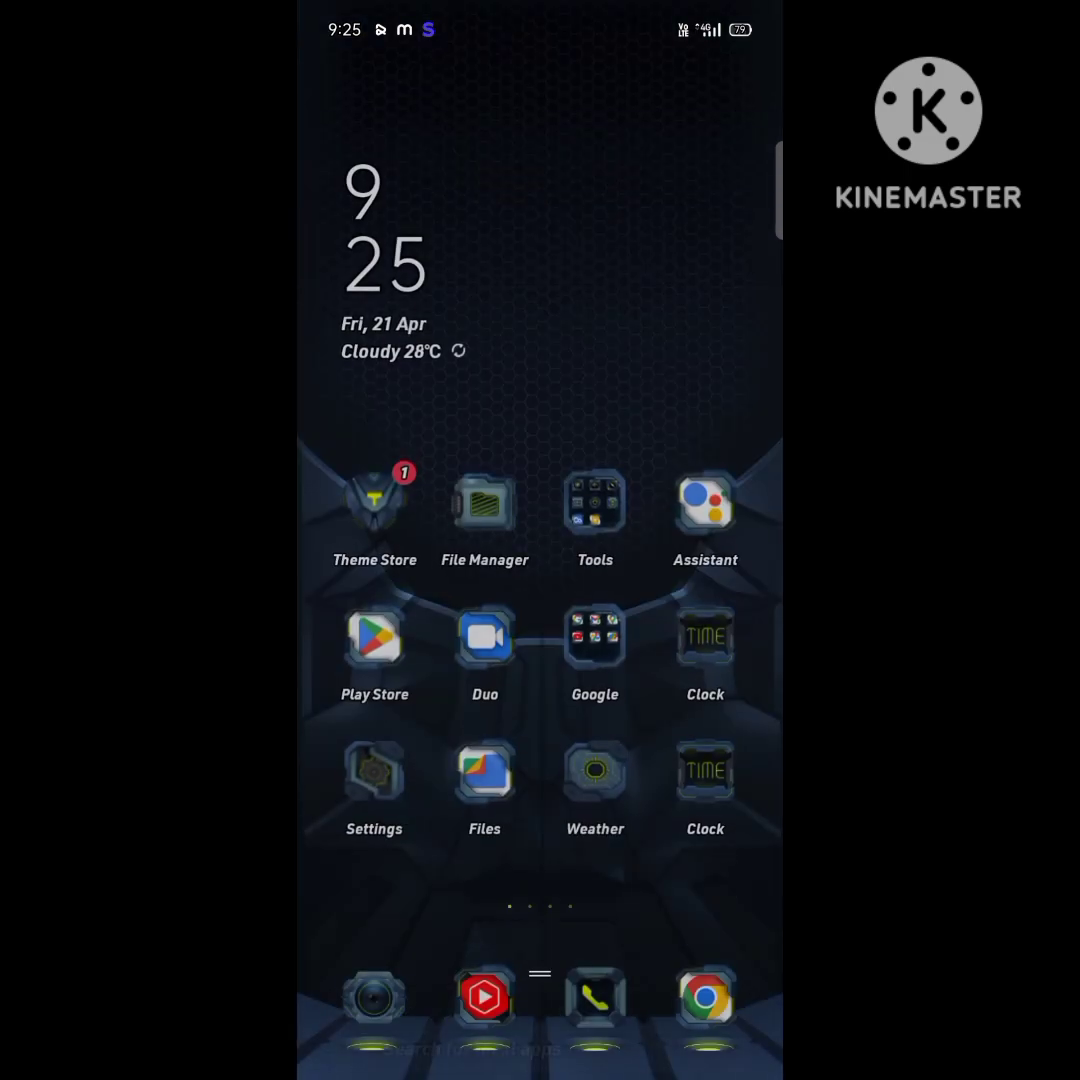
pyautogui.moveTo(700, 650)
pyautogui.mouseDown()
pyautogui.moveTo(400, 650)
pyautogui.moveTo(700, 650)
pyautogui.mouseUp()
pyautogui.moveTo(400, 650); pyautogui.dragTo(700, 650)
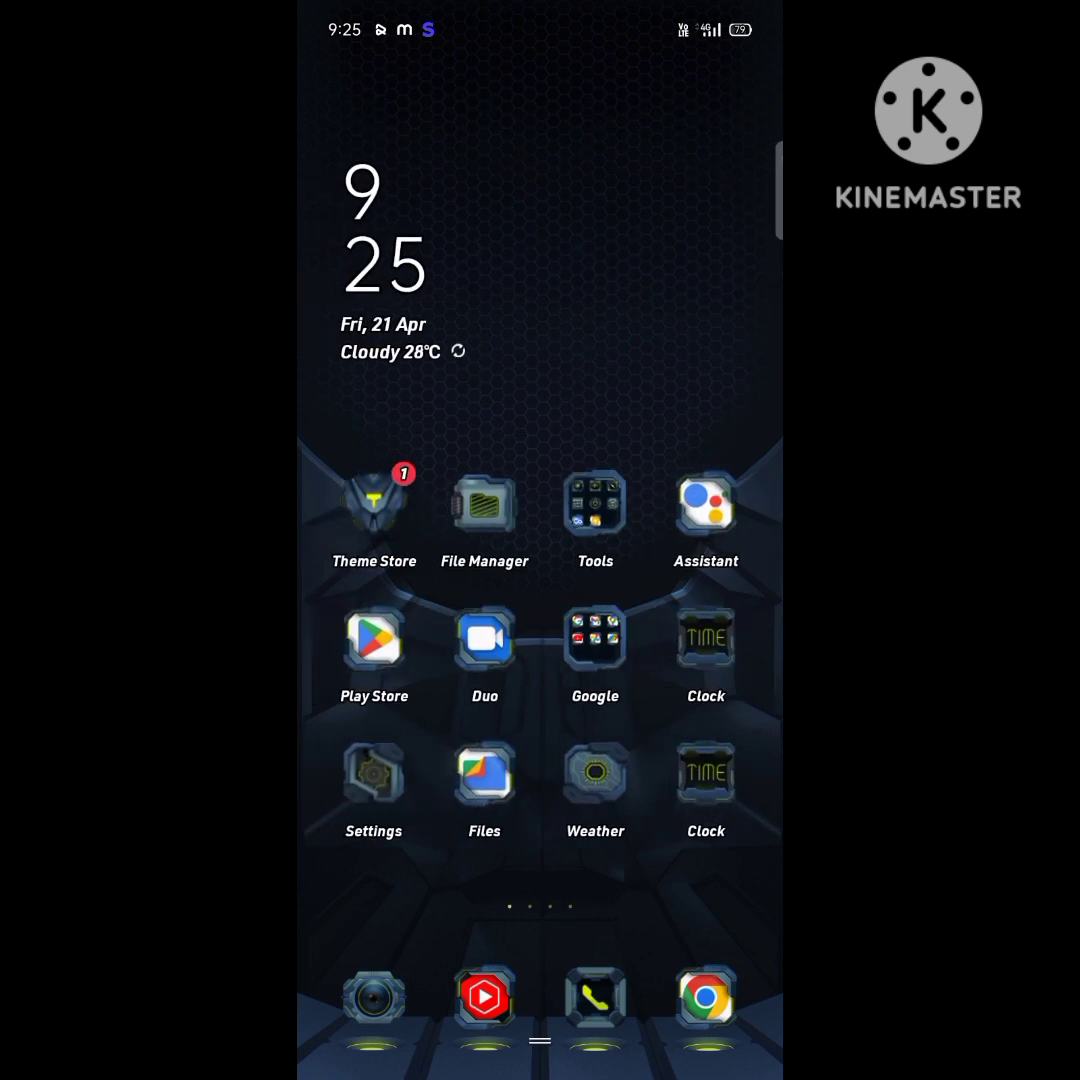
# Search the Google Play Store for "epki".
pyautogui.click(374, 640)
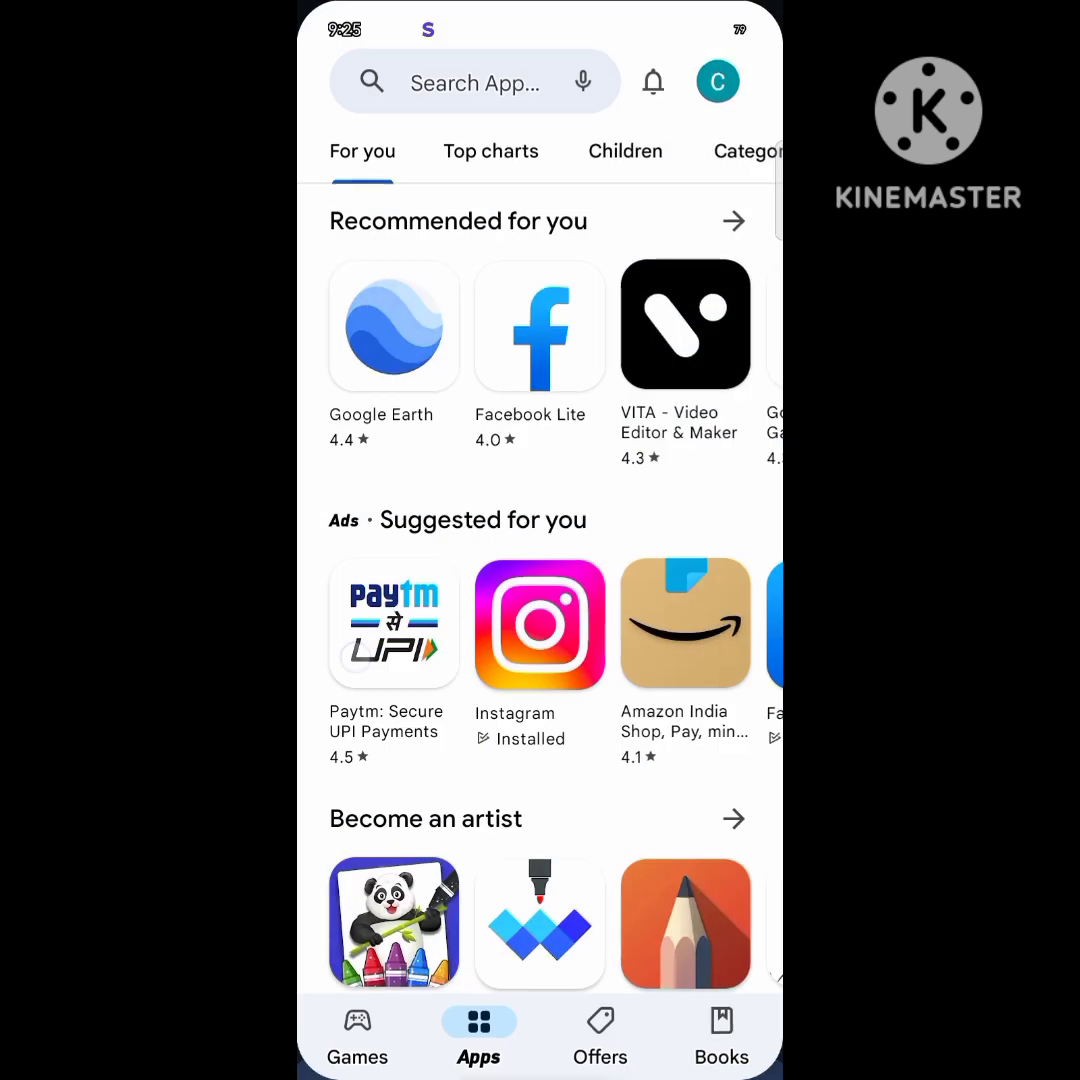
pyautogui.click(474, 83)
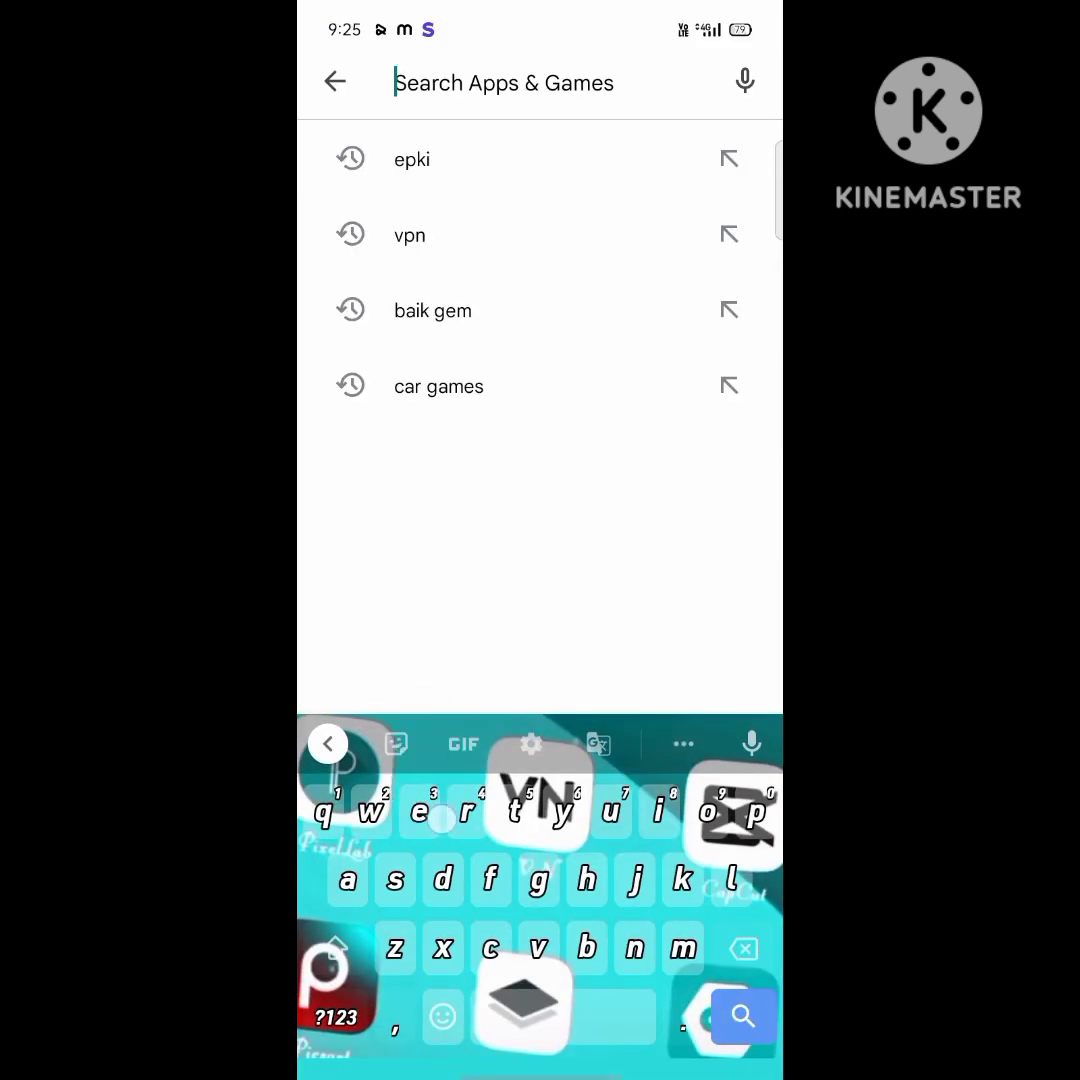
pyautogui.write('epk')
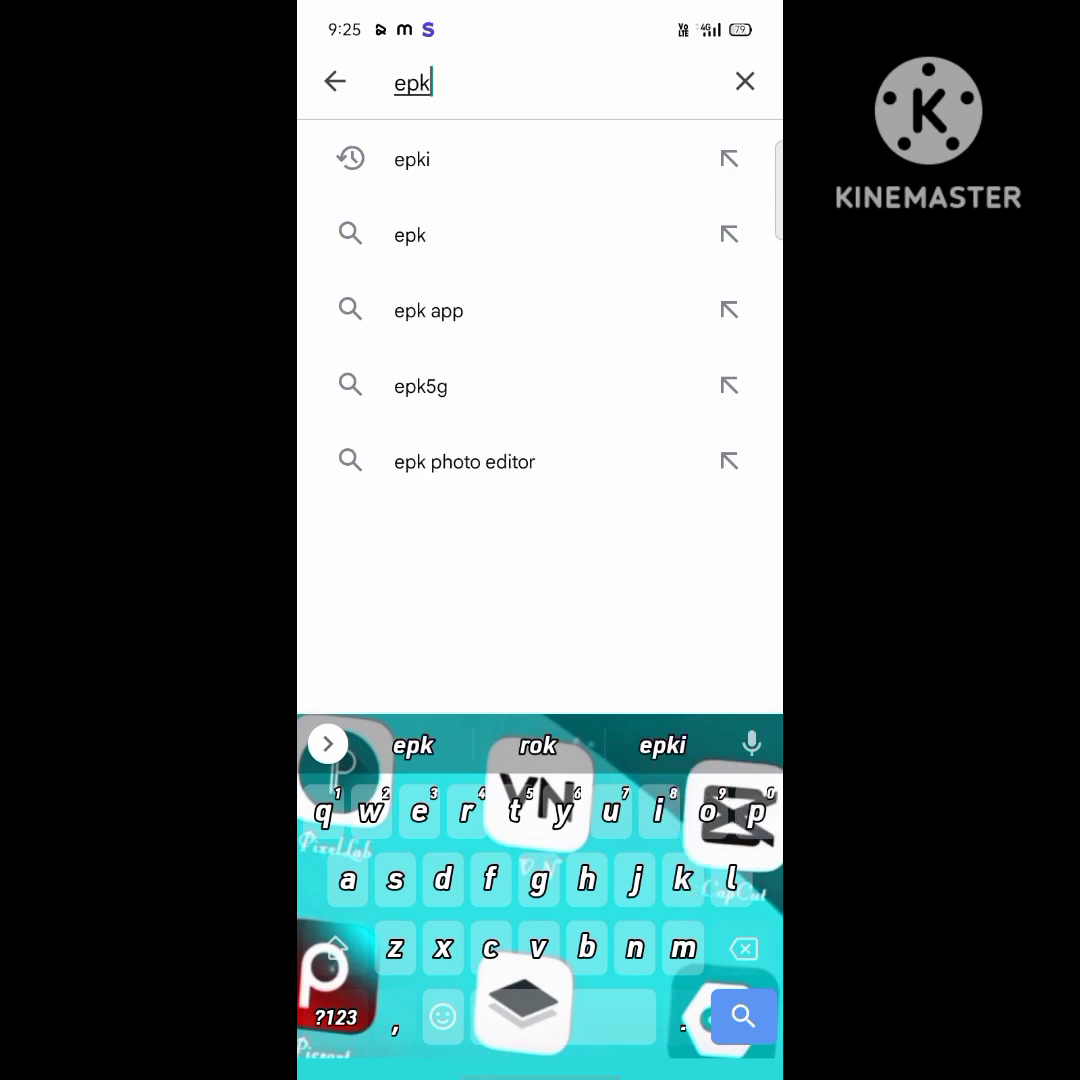
pyautogui.write('i')
pyautogui.press('Return')
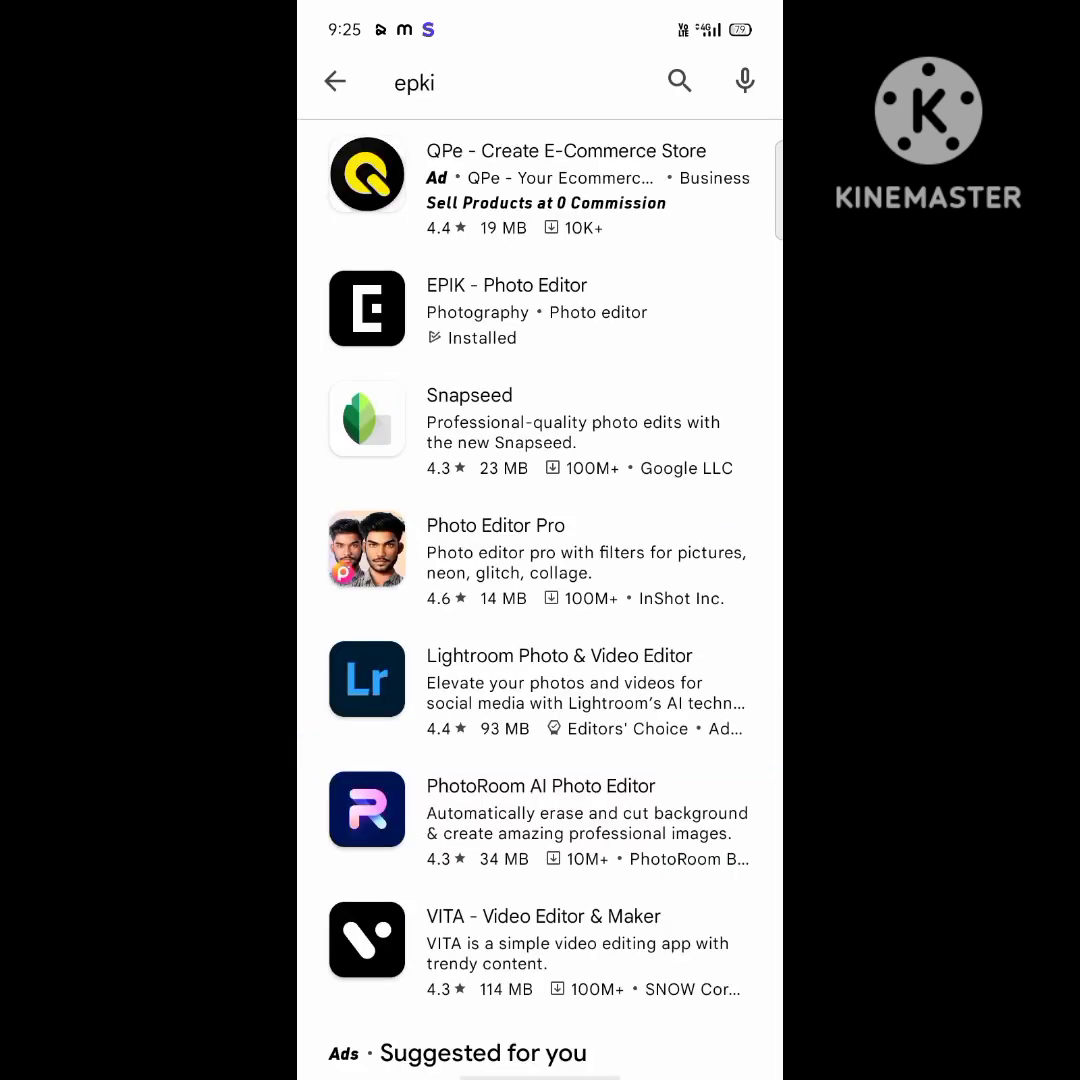
# Look over the EPIK - Photo Editor store listing and launch the app.
pyautogui.click(507, 308)
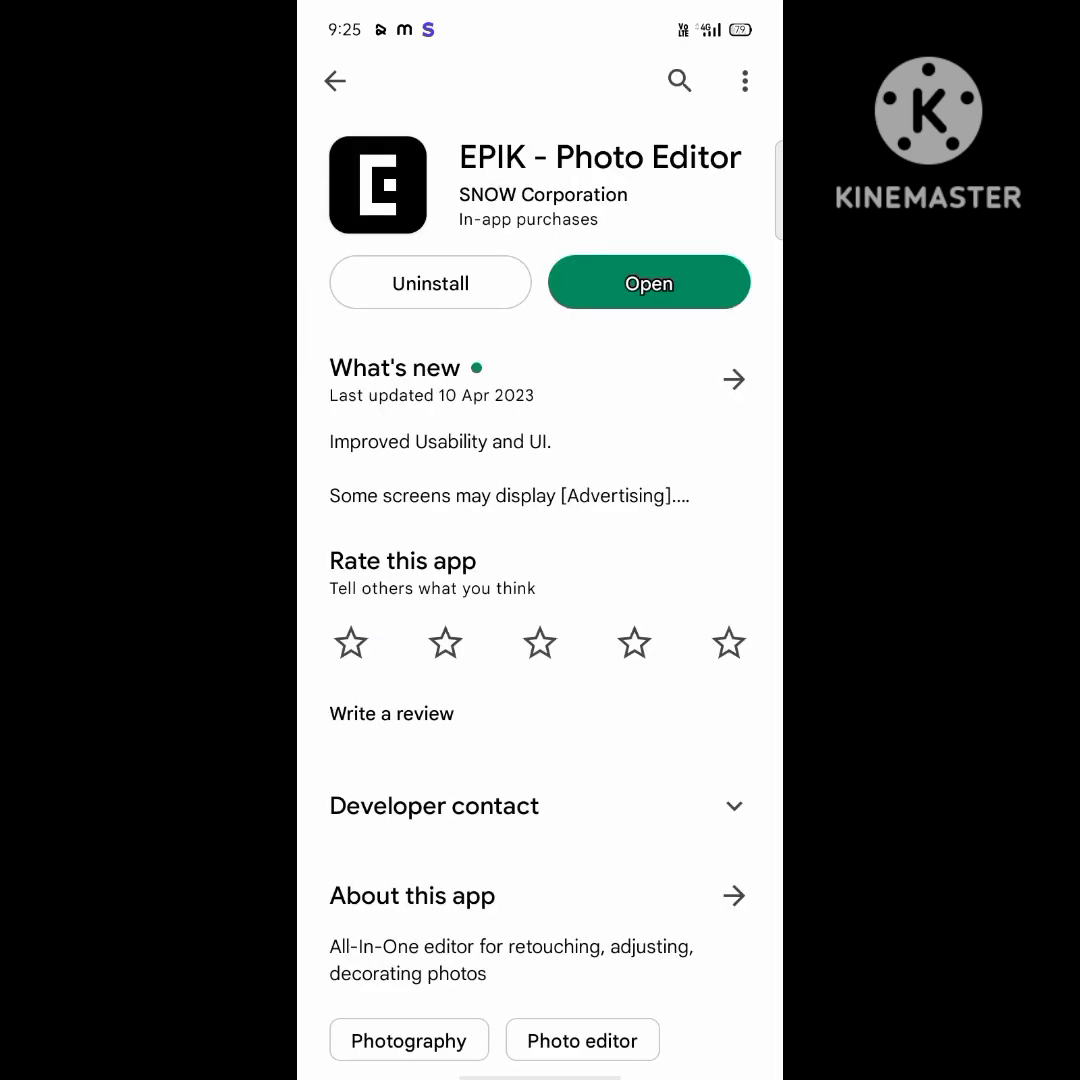
pyautogui.scroll(-10, 682, 911)
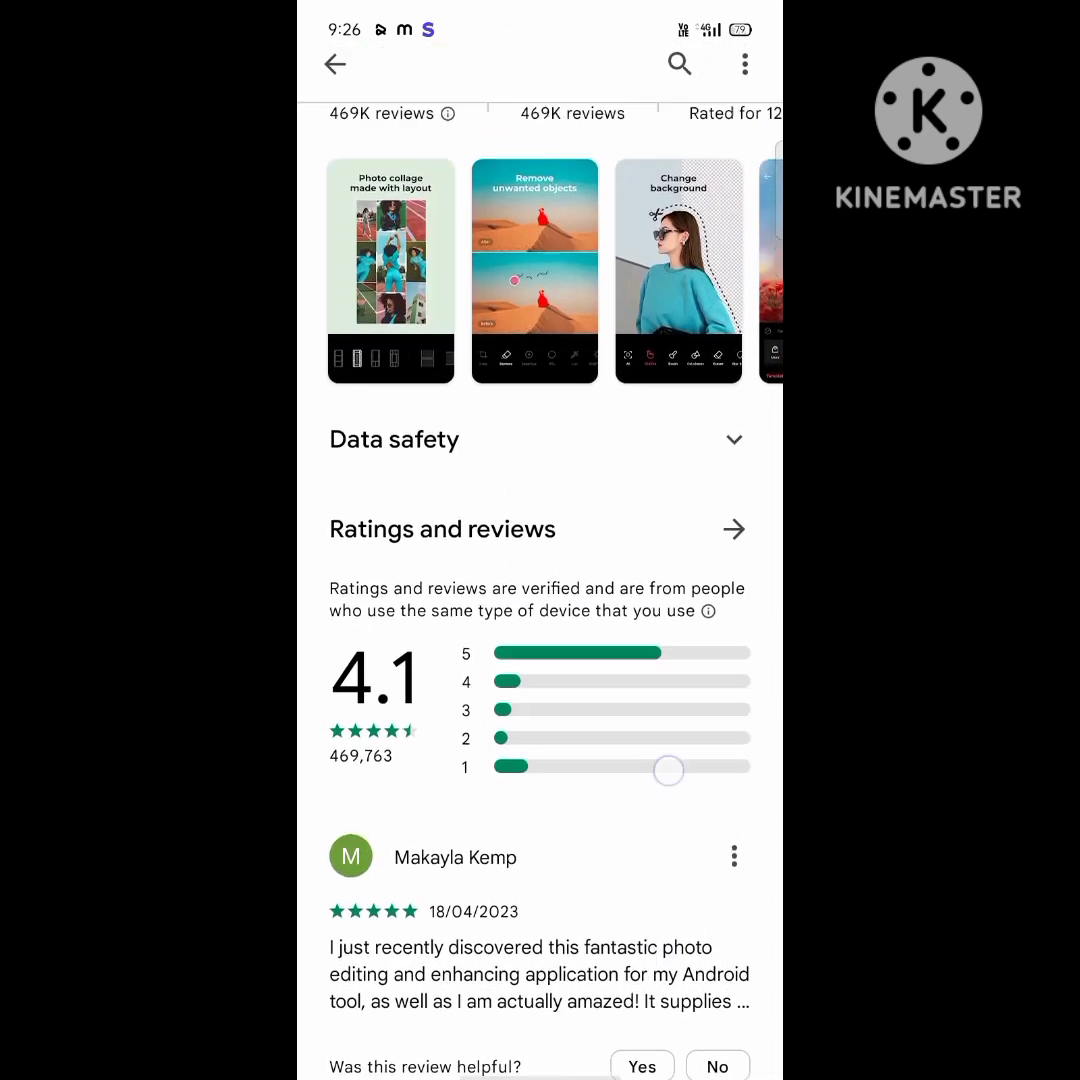
pyautogui.scroll(3, 668, 770)
pyautogui.hscroll(2, 675, 575)
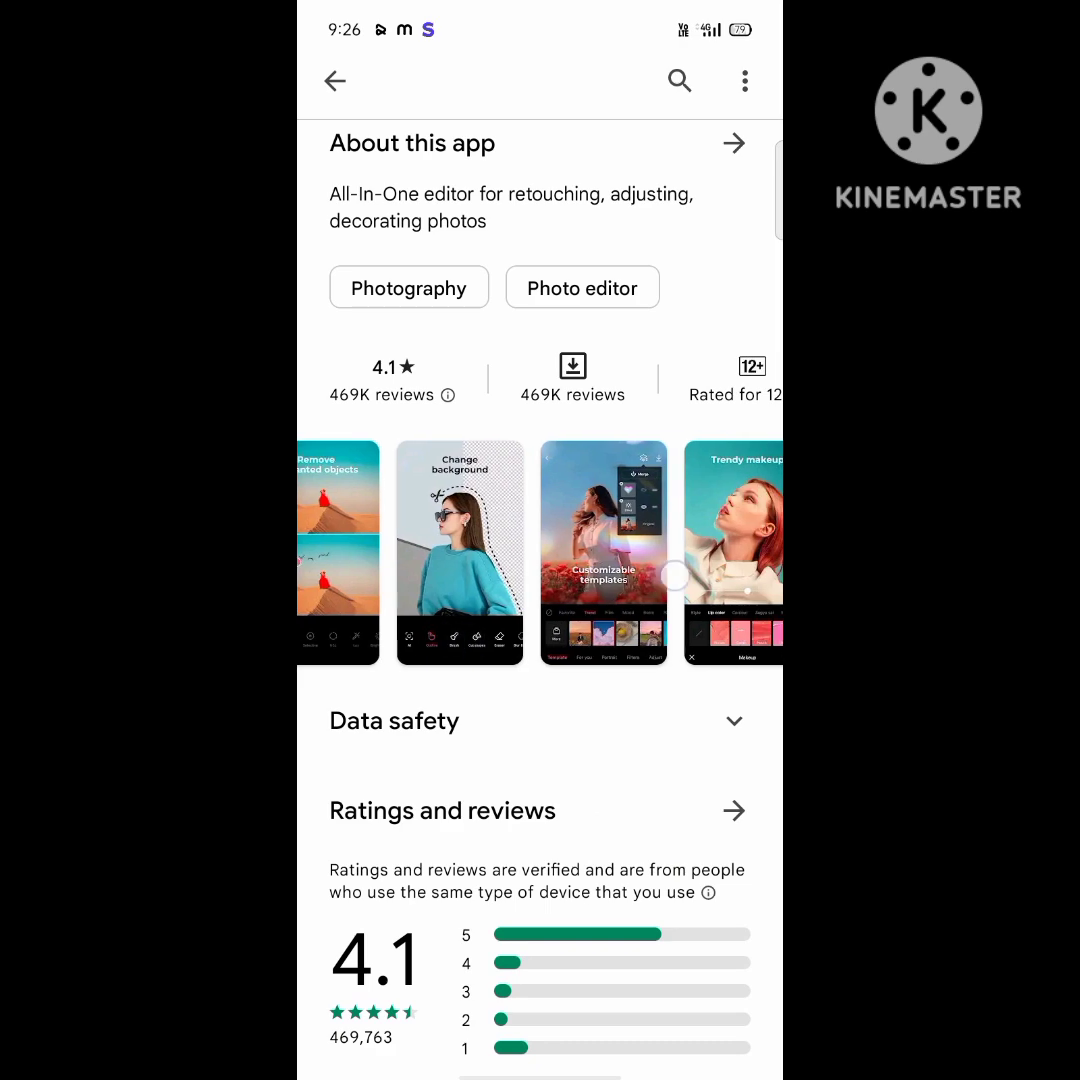
pyautogui.scroll(3, 675, 575)
pyautogui.scroll(3, 675, 575)
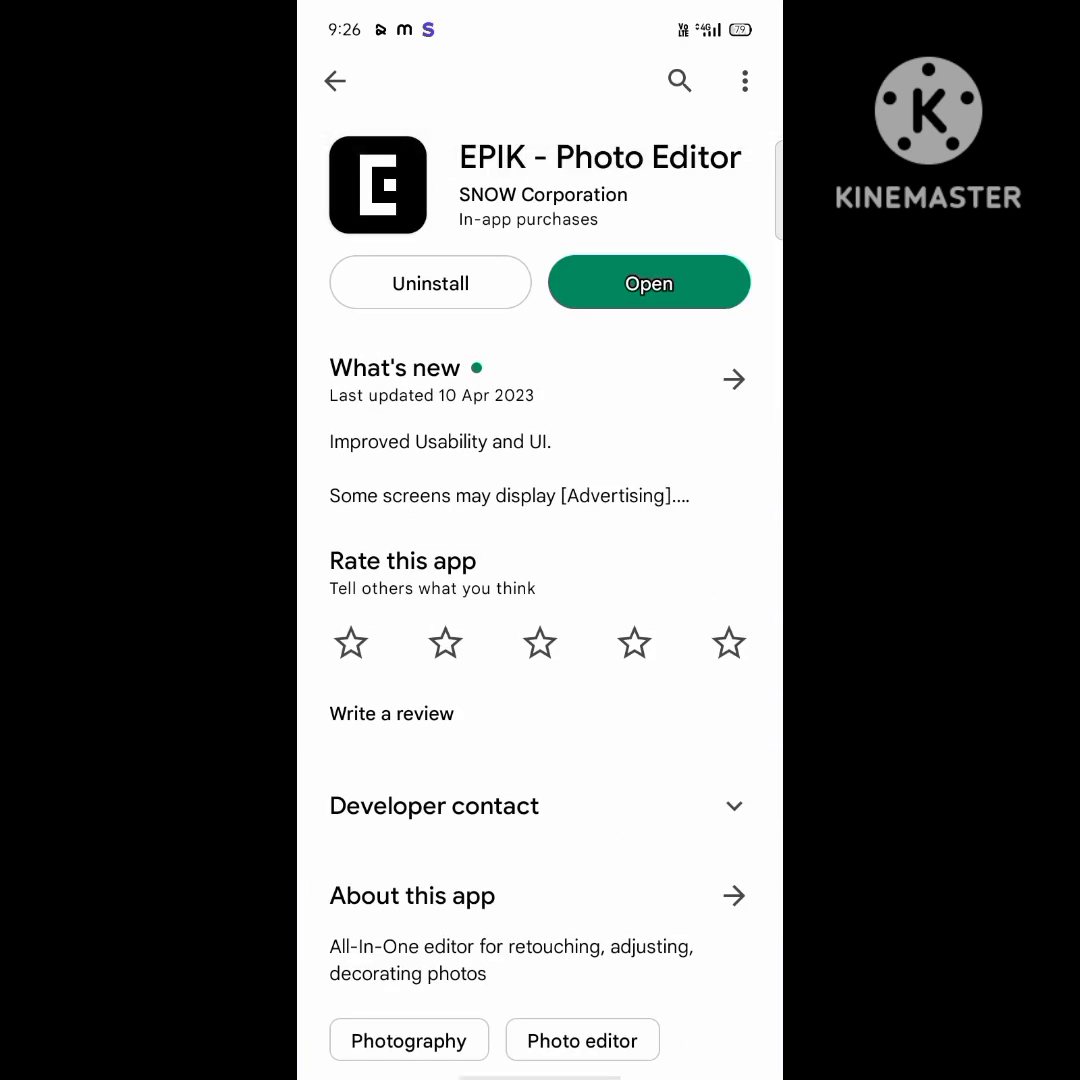
pyautogui.click(668, 283)
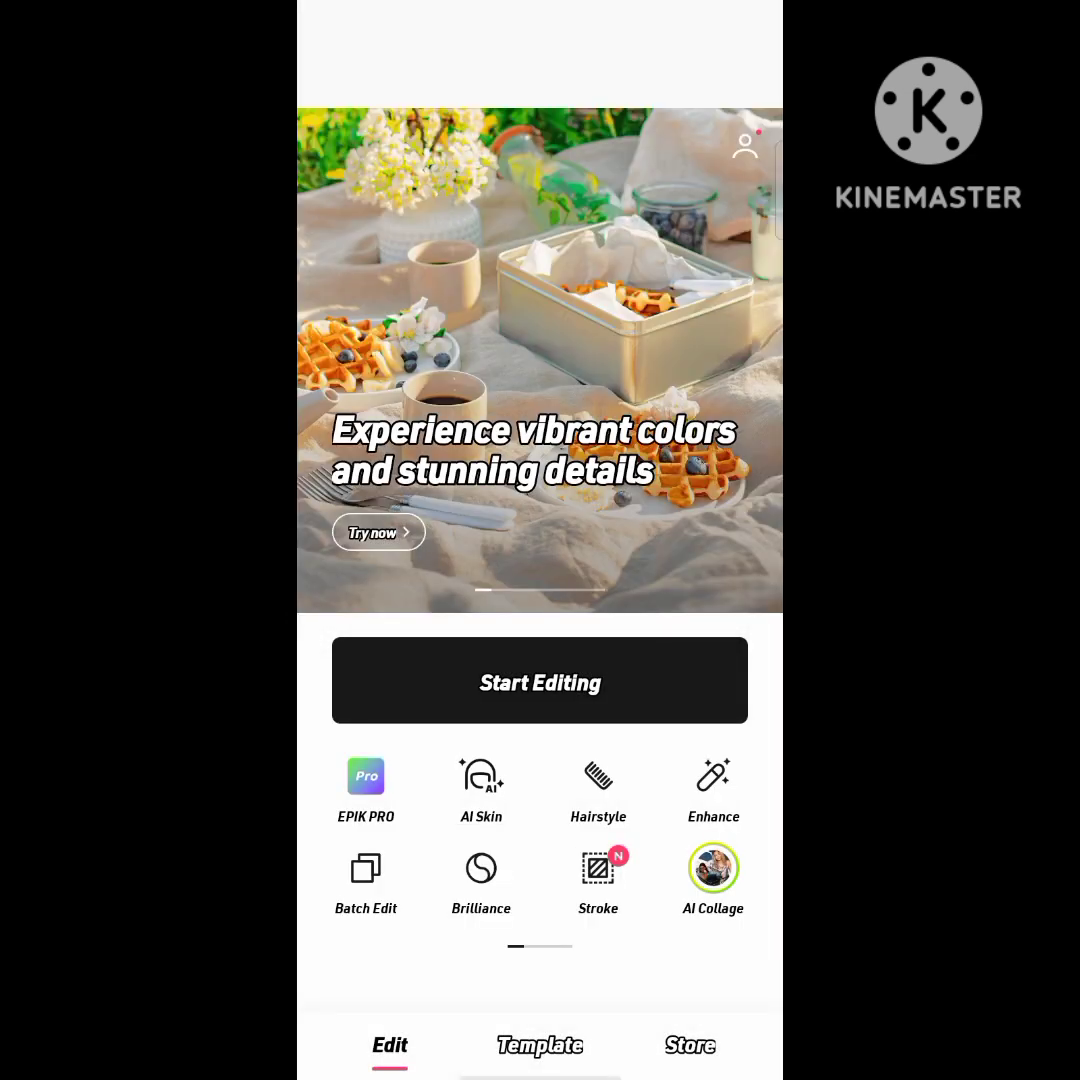
# Start a new edit with the crouching man photo and bring up the Filters collection.
pyautogui.click(540, 680)
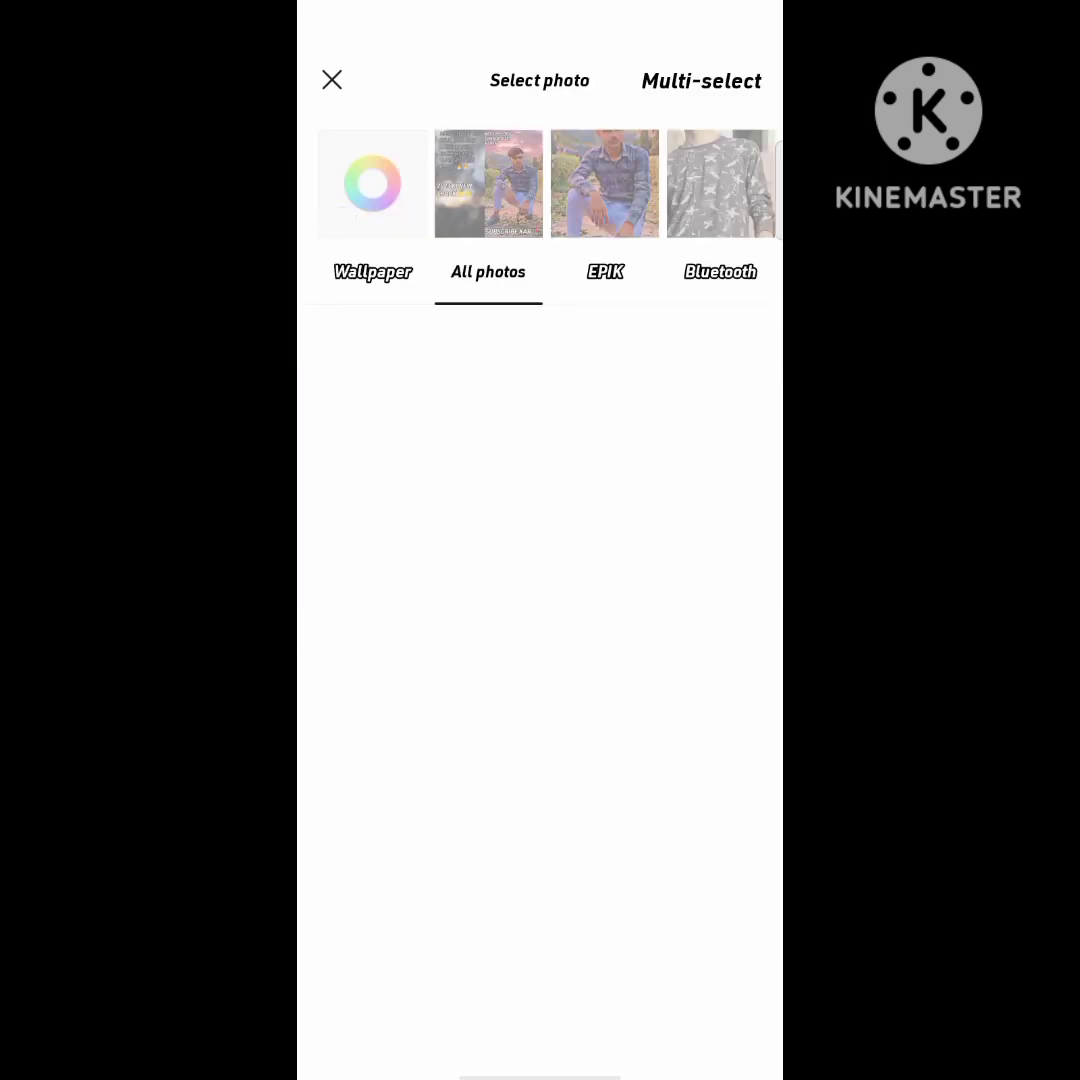
pyautogui.click(427, 441)
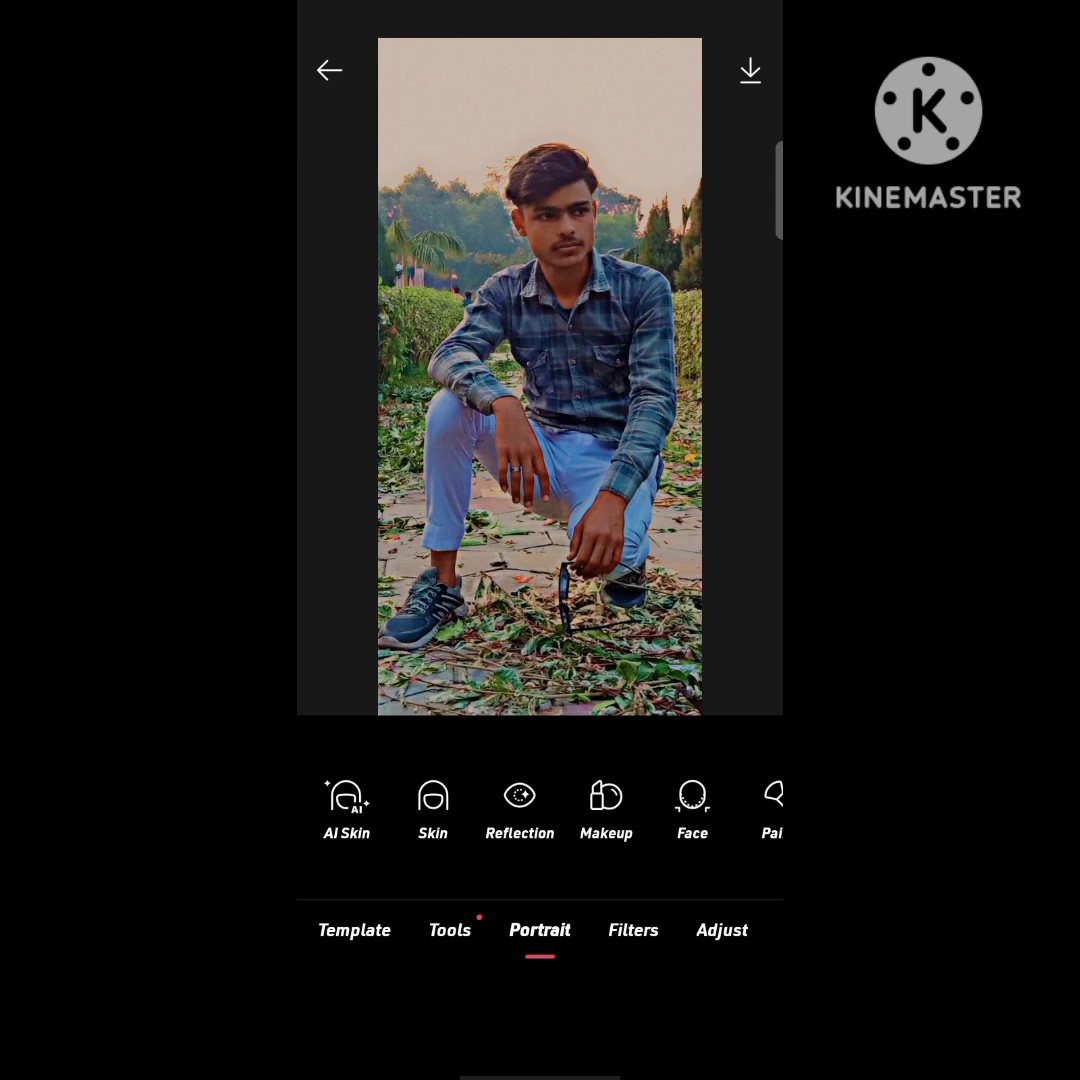
pyautogui.click(633, 930)
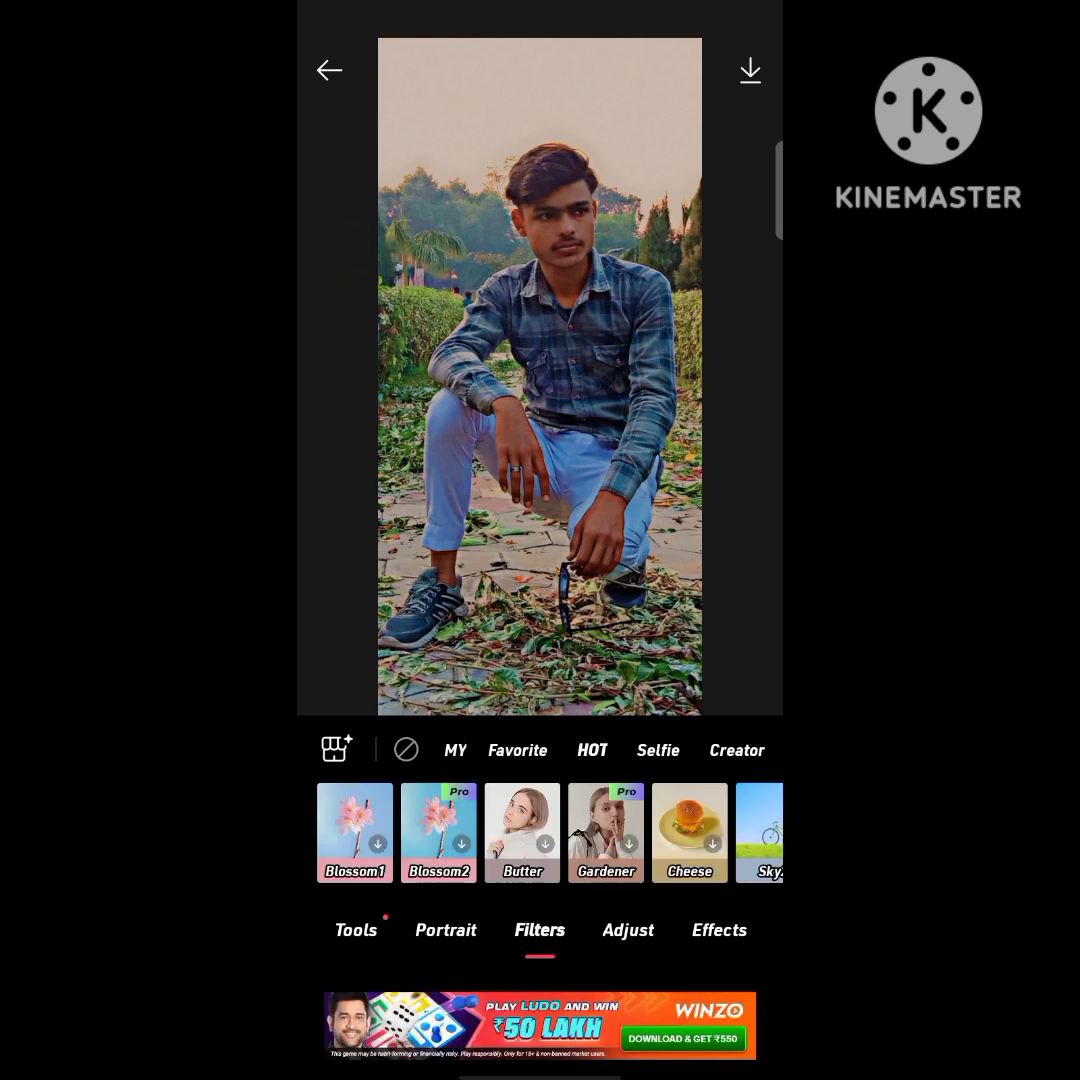
# Apply the Sky2 filter to the crouching man photo.
pyautogui.moveTo(700, 835)
pyautogui.mouseDown()
pyautogui.moveTo(465, 835)
pyautogui.moveTo(632, 835)
pyautogui.mouseUp()
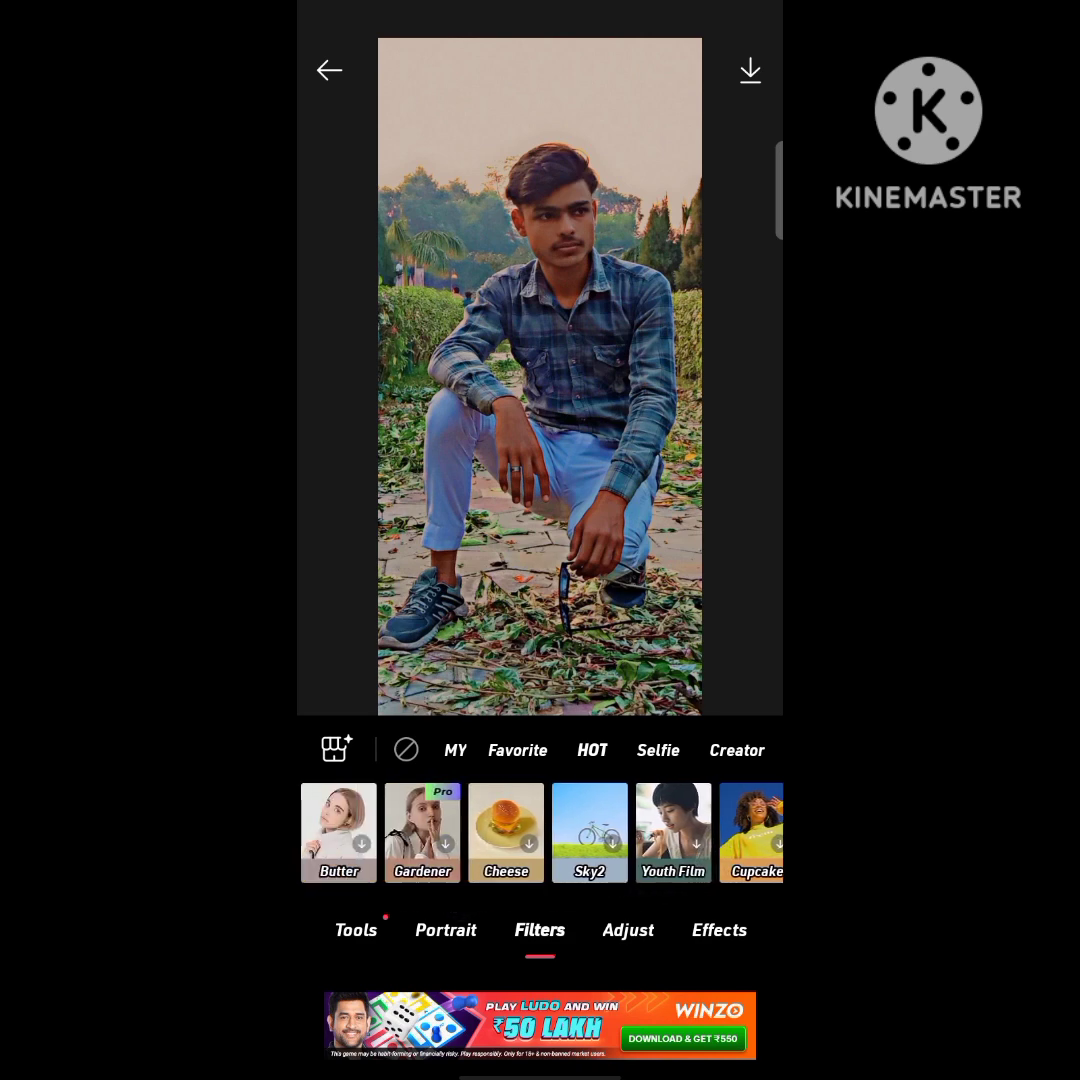
pyautogui.click(589, 832)
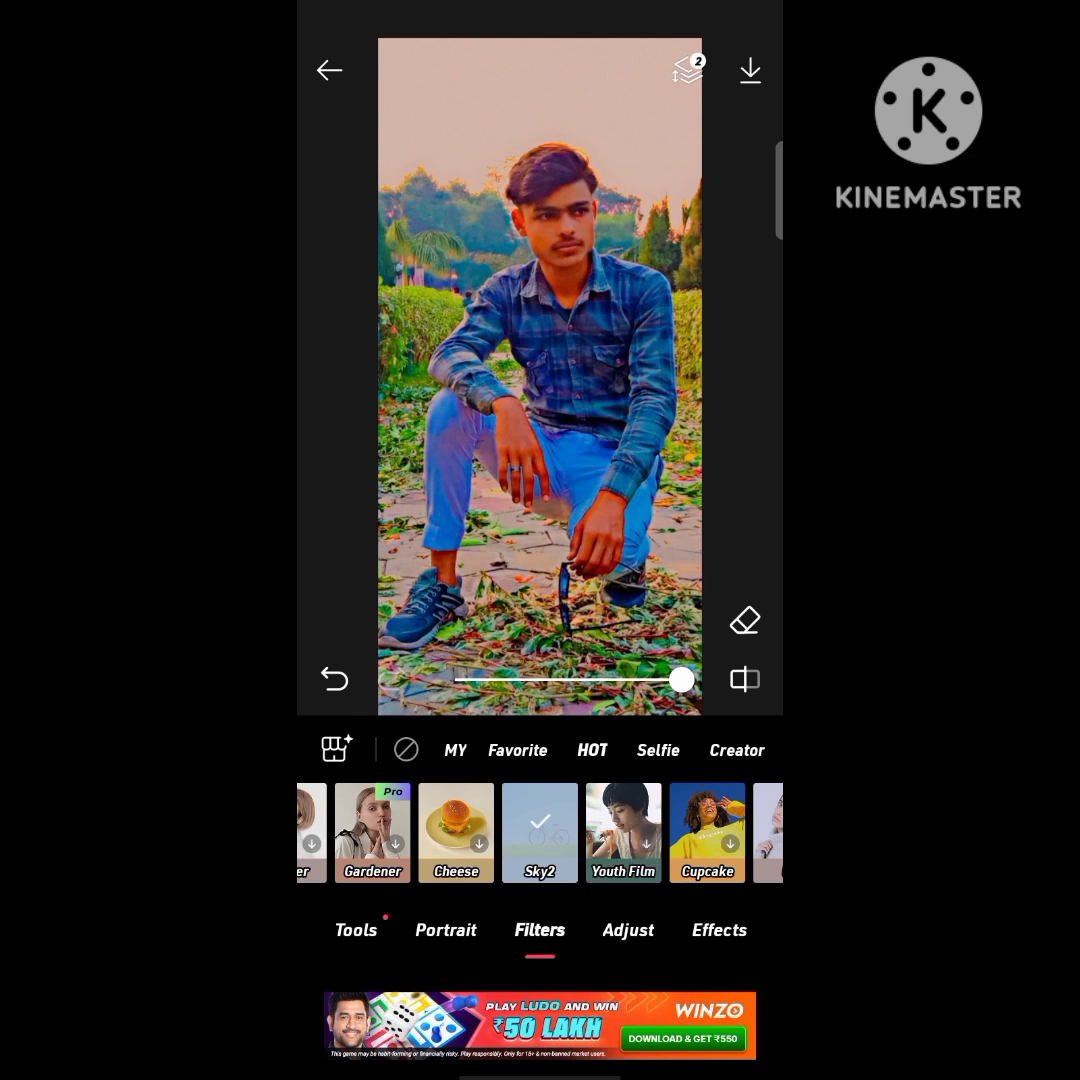
pyautogui.moveTo(660, 832); pyautogui.dragTo(574, 832)
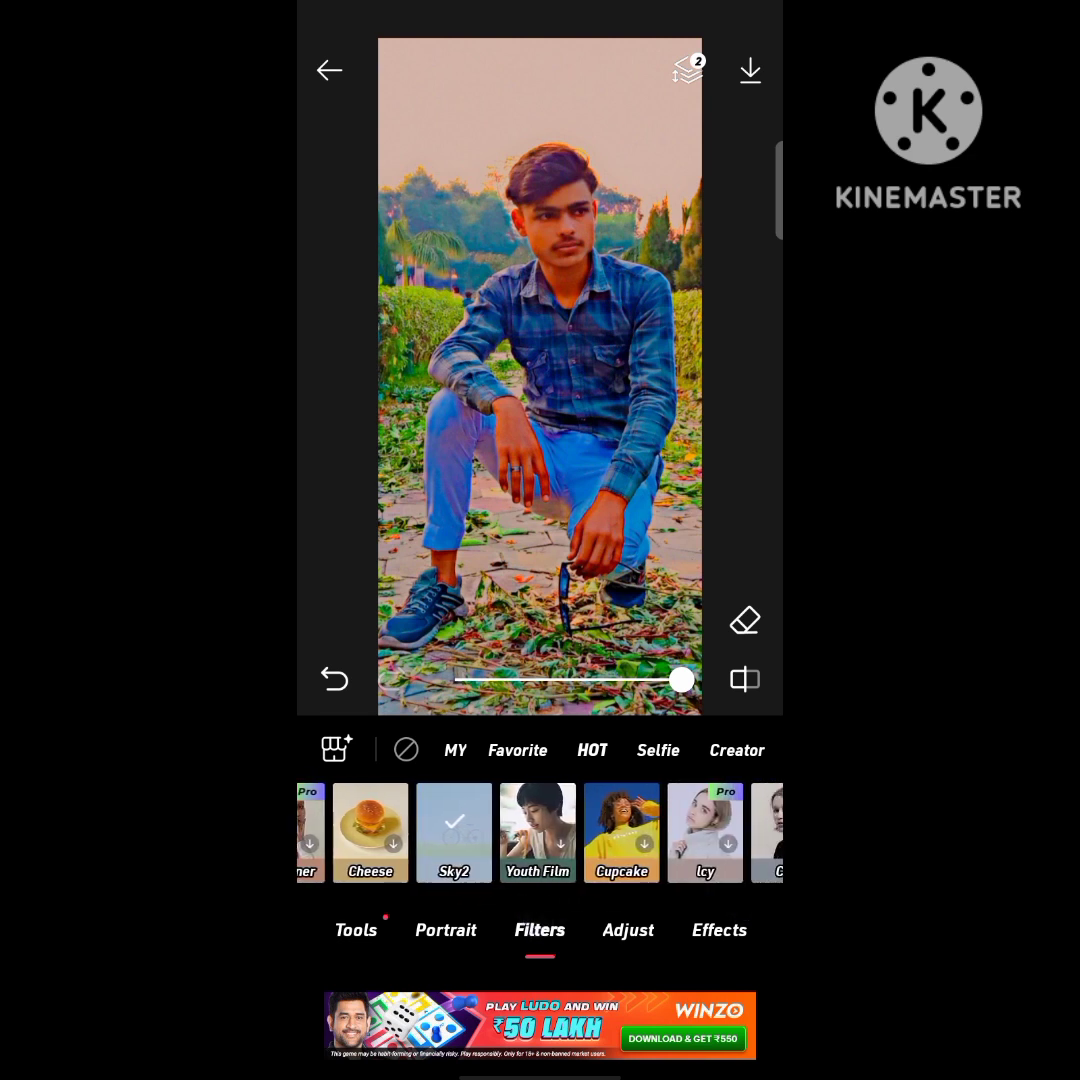
pyautogui.moveTo(420, 832); pyautogui.dragTo(736, 832)
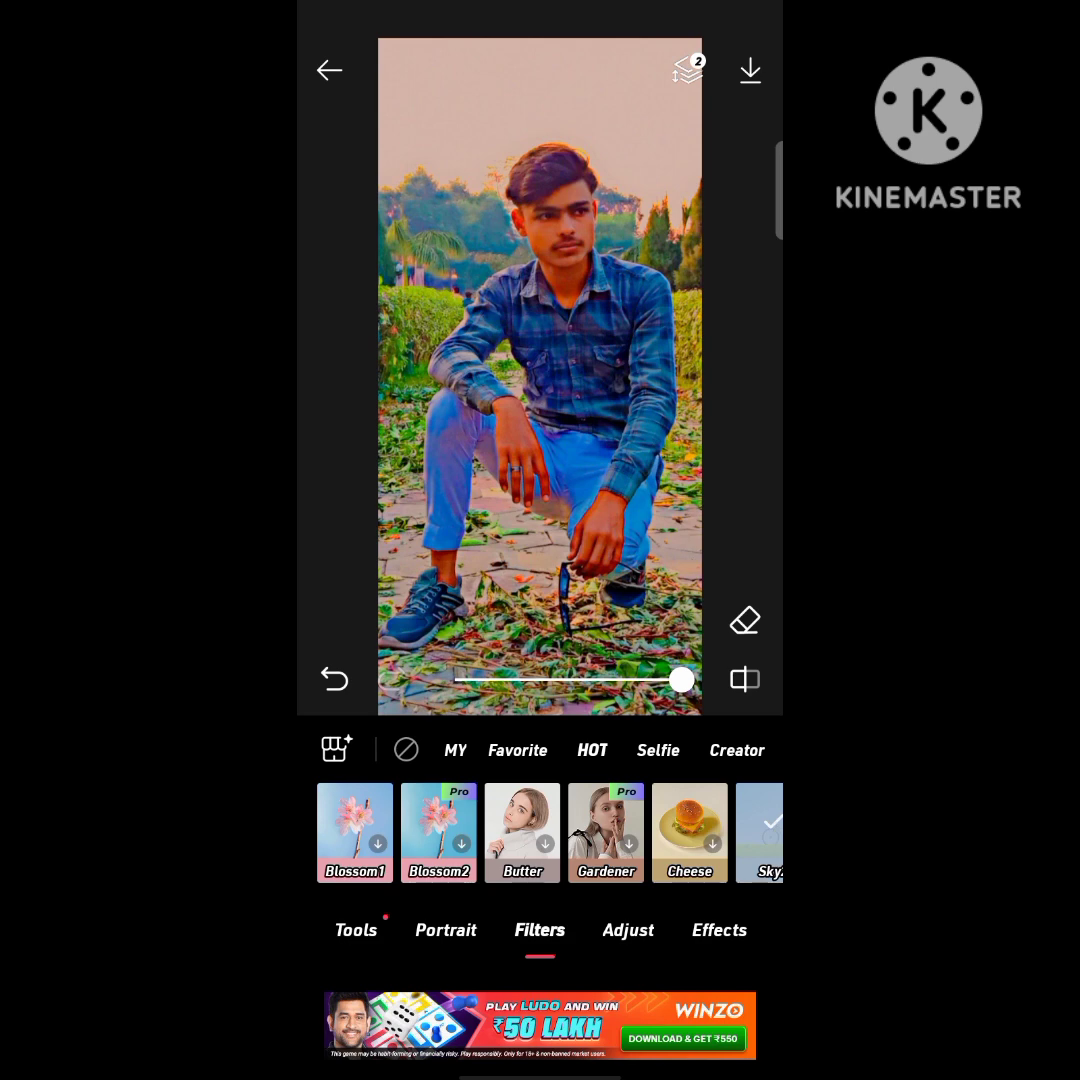
# Glance at the Store, then apply the Clear effect from the Effects collection.
pyautogui.click(335, 748)
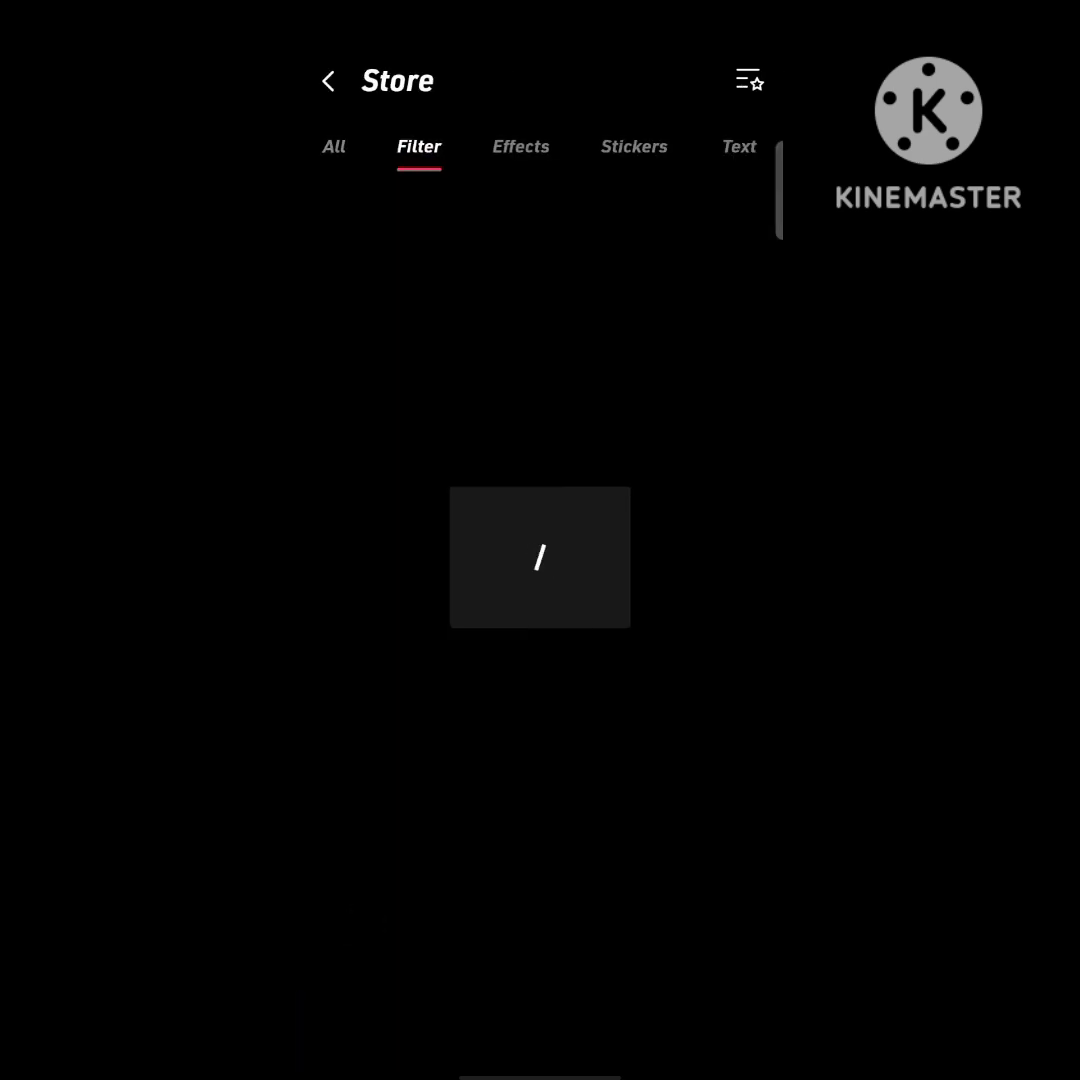
pyautogui.click(328, 81)
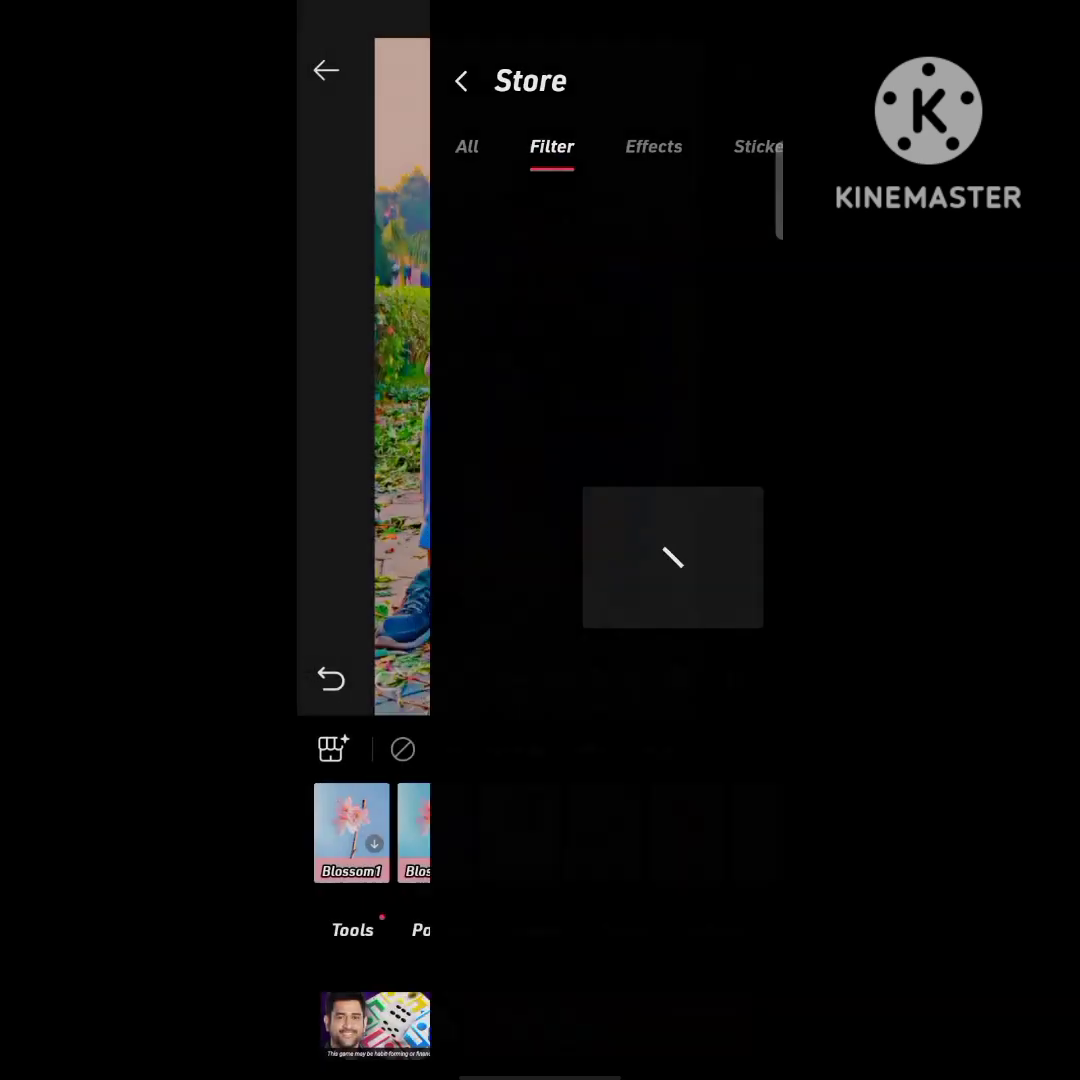
pyautogui.click(722, 930)
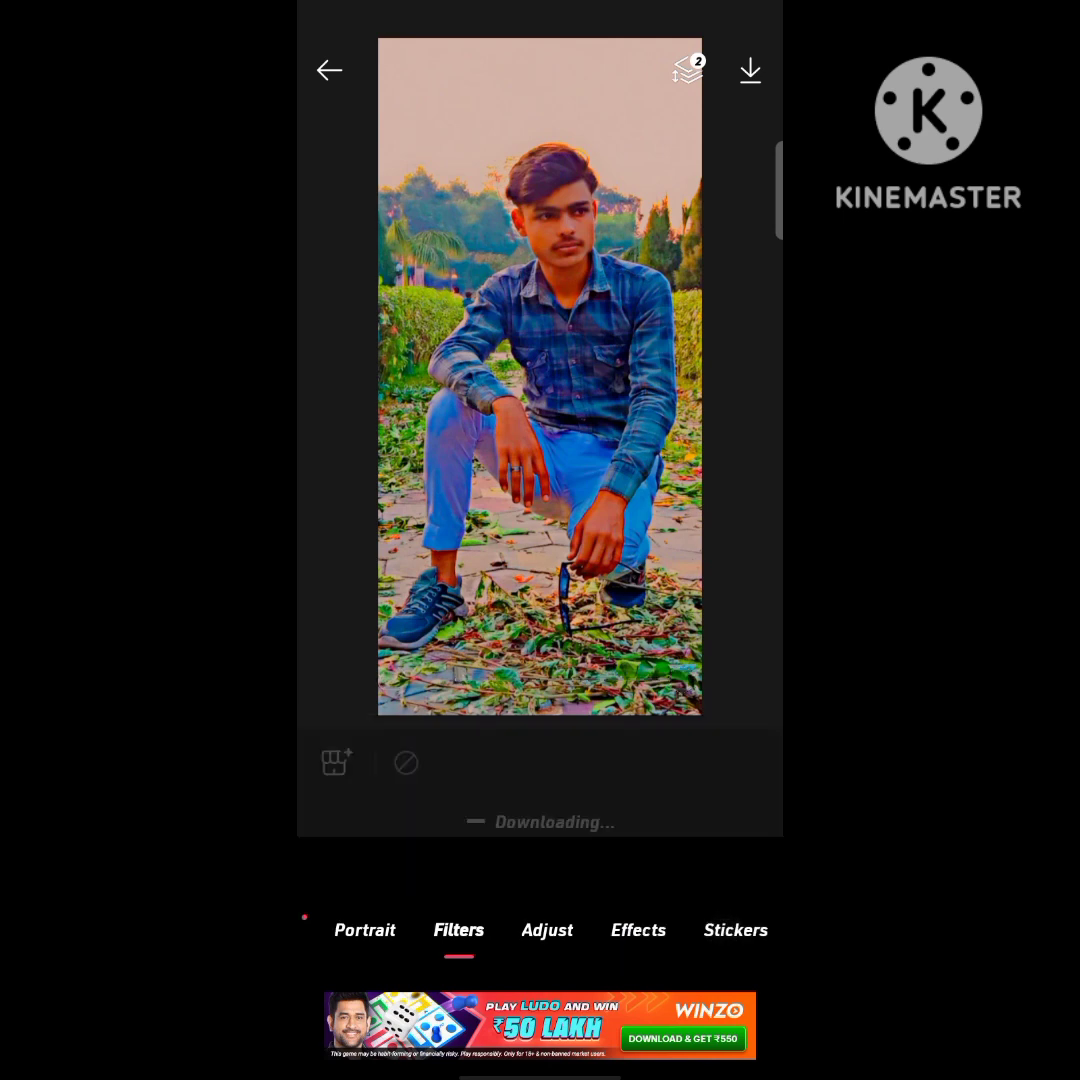
pyautogui.click(355, 843)
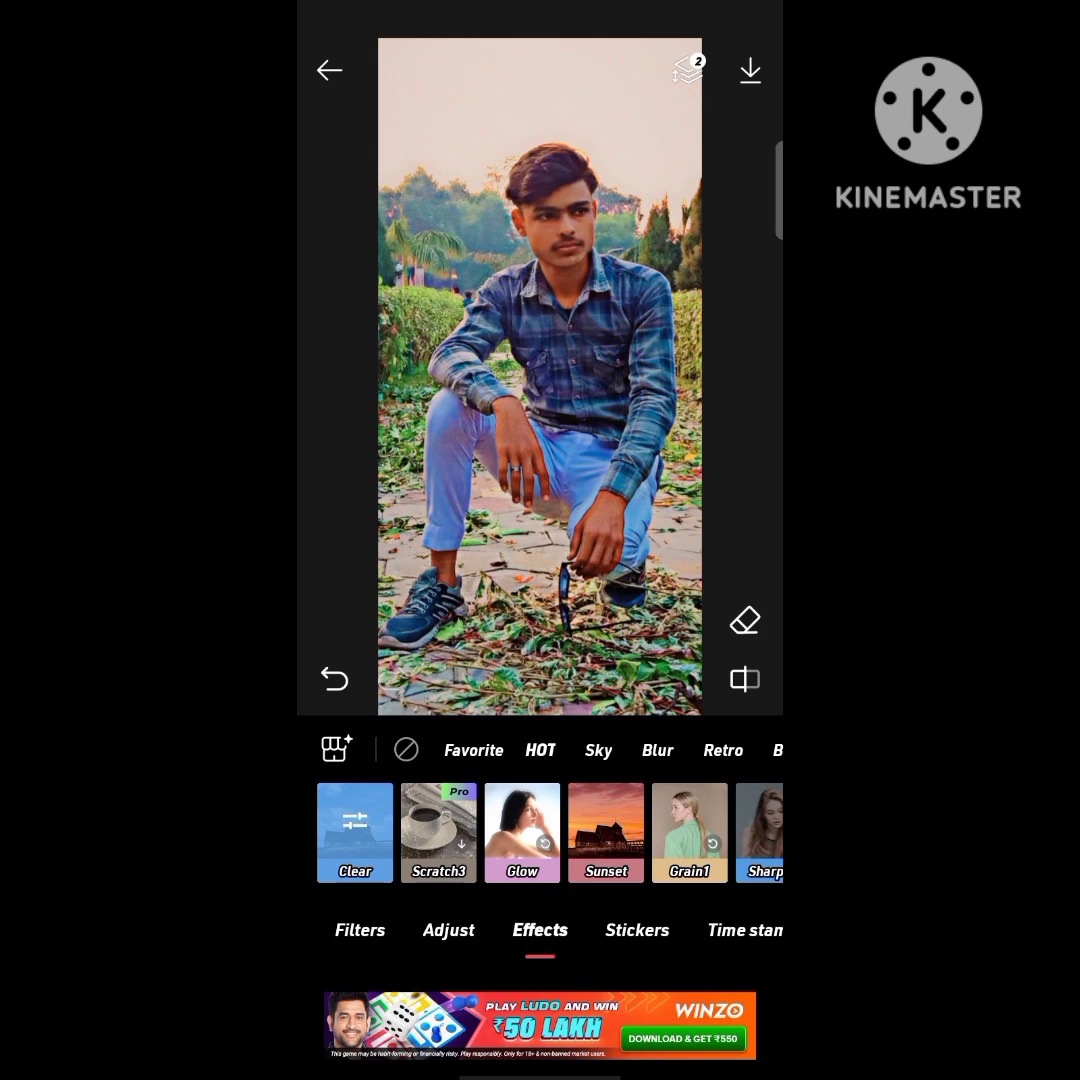
# Try the blue cloudy sky, Sunset and Red effects on the photo.
pyautogui.click(606, 833)
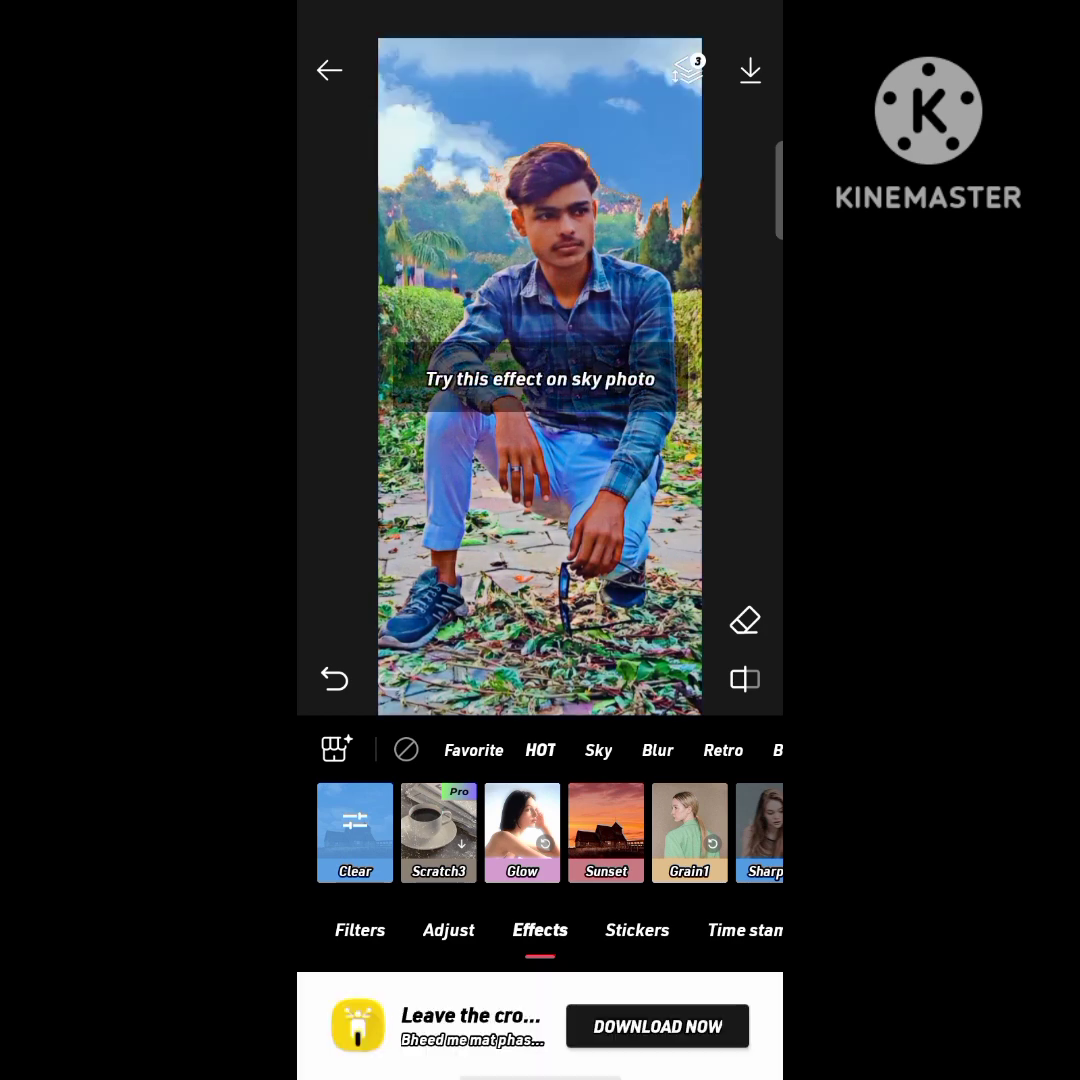
pyautogui.moveTo(700, 833); pyautogui.dragTo(593, 833)
pyautogui.moveTo(672, 851); pyautogui.dragTo(713, 851)
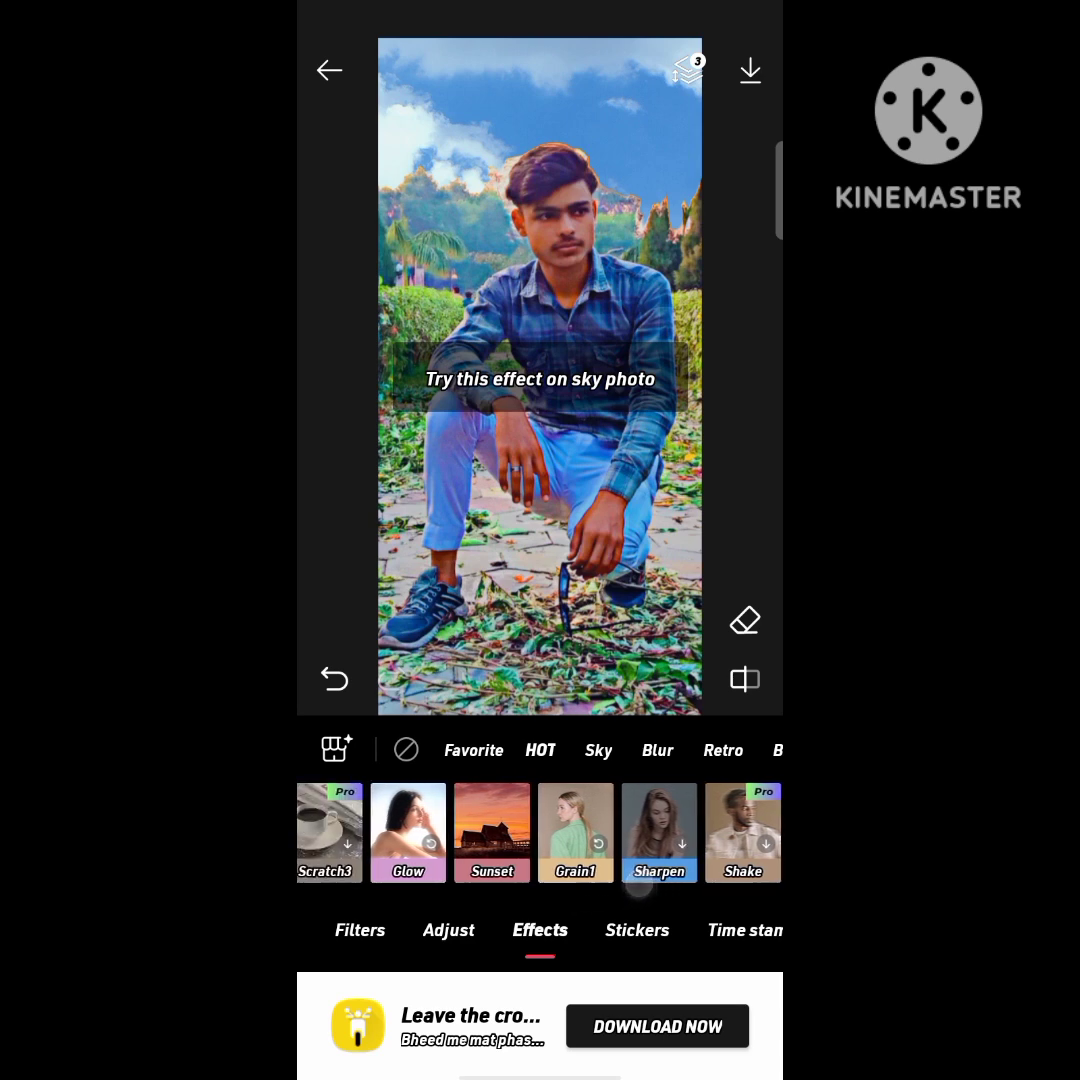
pyautogui.click(540, 833)
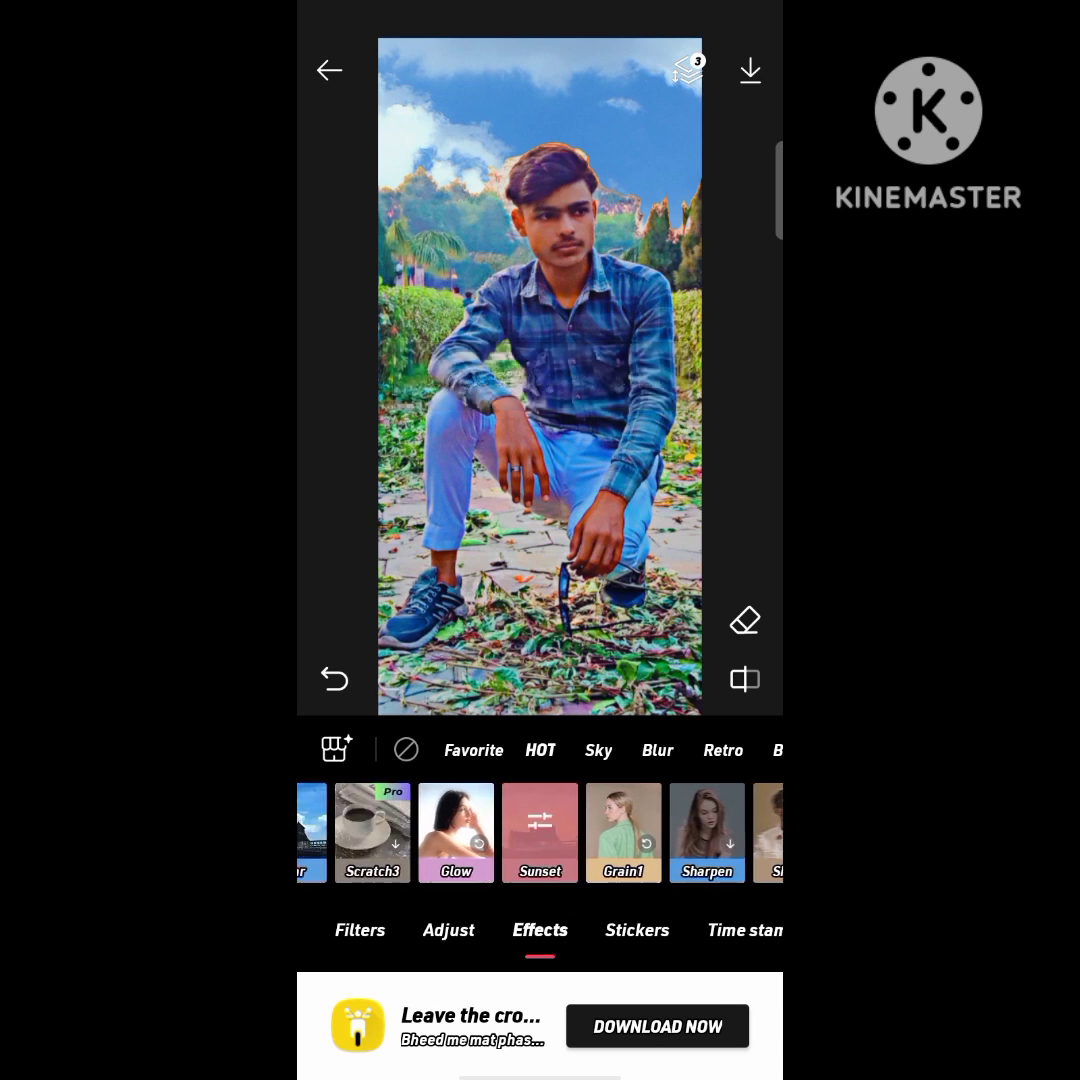
pyautogui.moveTo(600, 850); pyautogui.dragTo(496, 965)
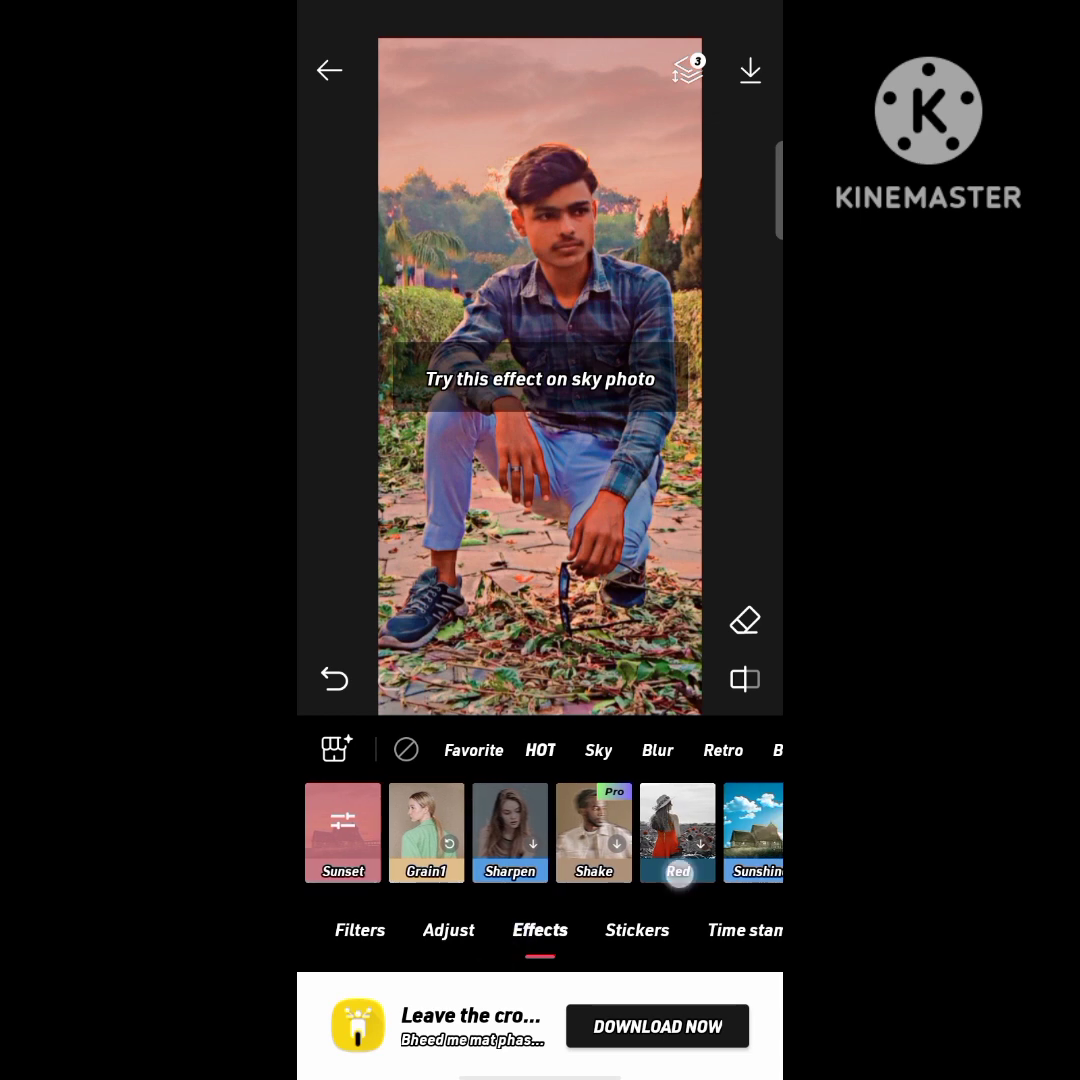
pyautogui.click(628, 873)
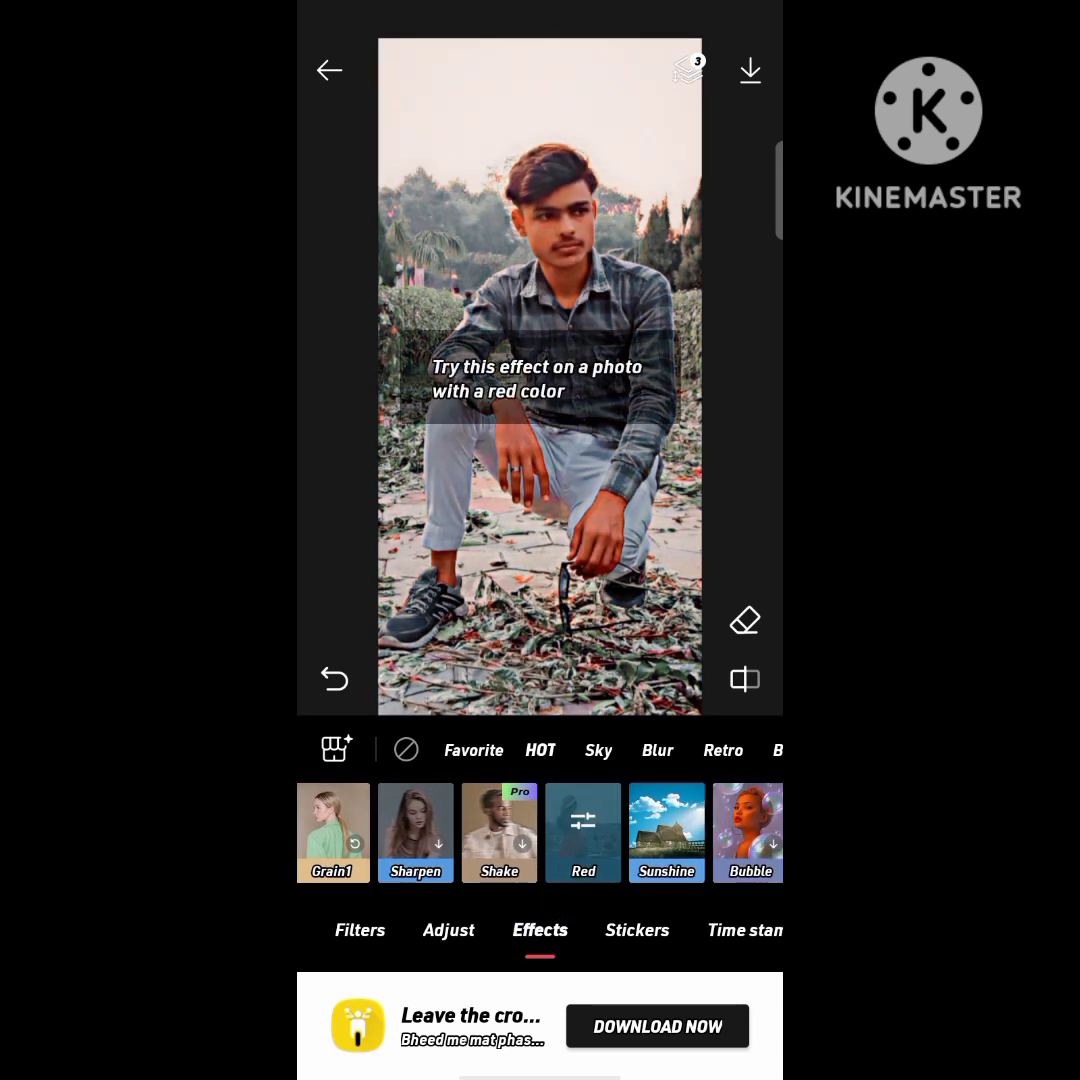
# Try Sunshine, Glitch3, Window, HDR and WhiteGold, finishing on the sparkly Clean effect.
pyautogui.click(666, 833)
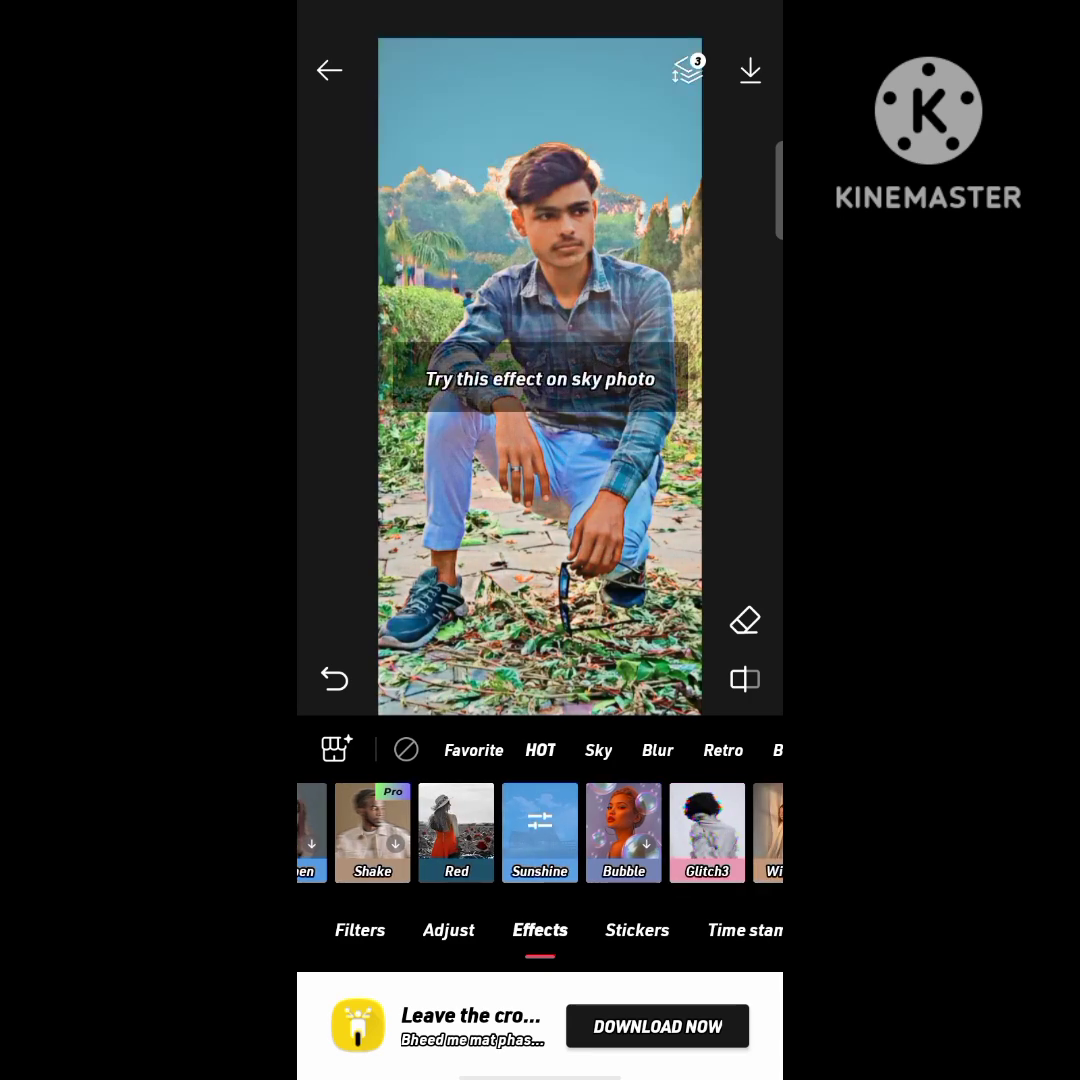
pyautogui.click(707, 833)
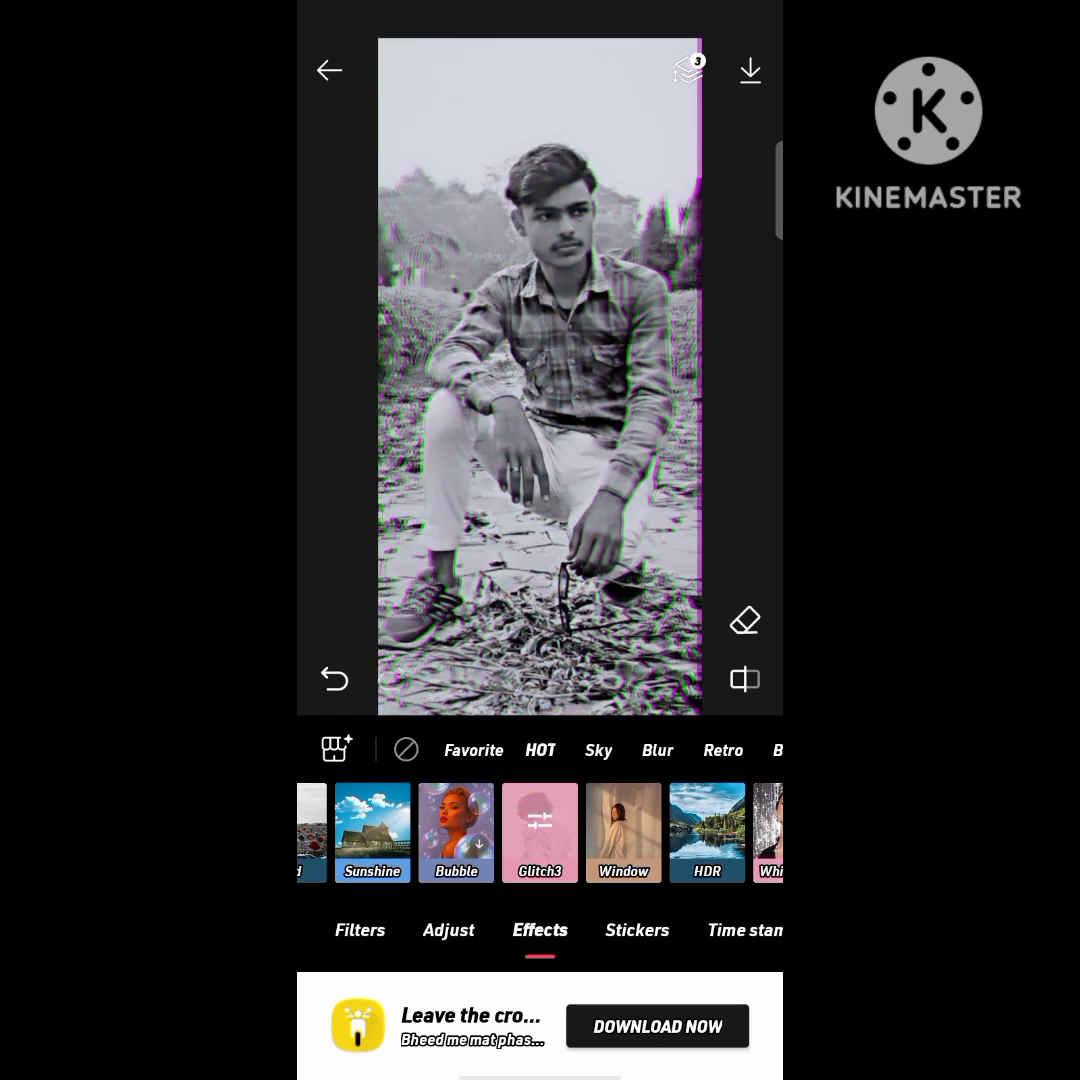
pyautogui.click(623, 833)
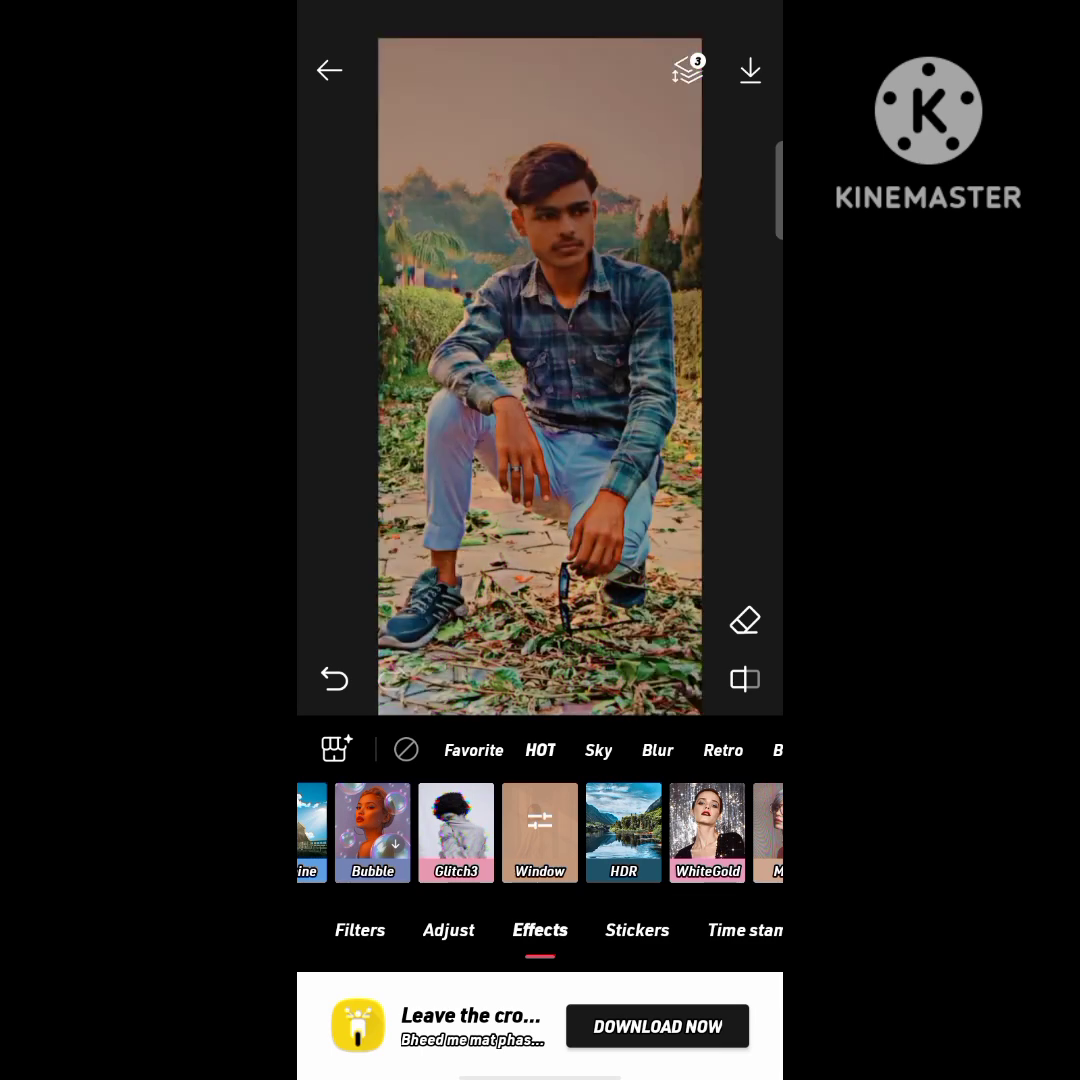
pyautogui.click(623, 833)
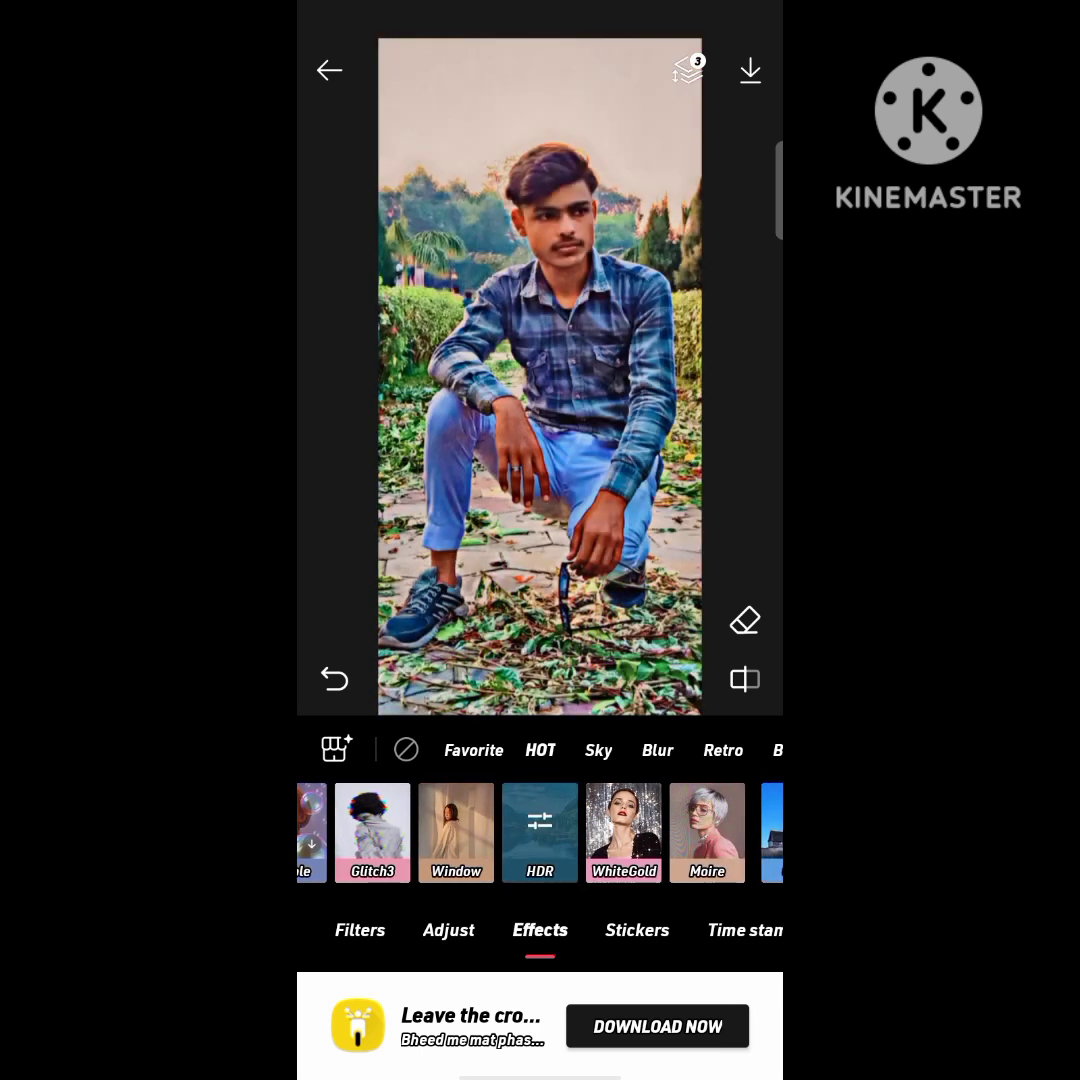
pyautogui.click(623, 833)
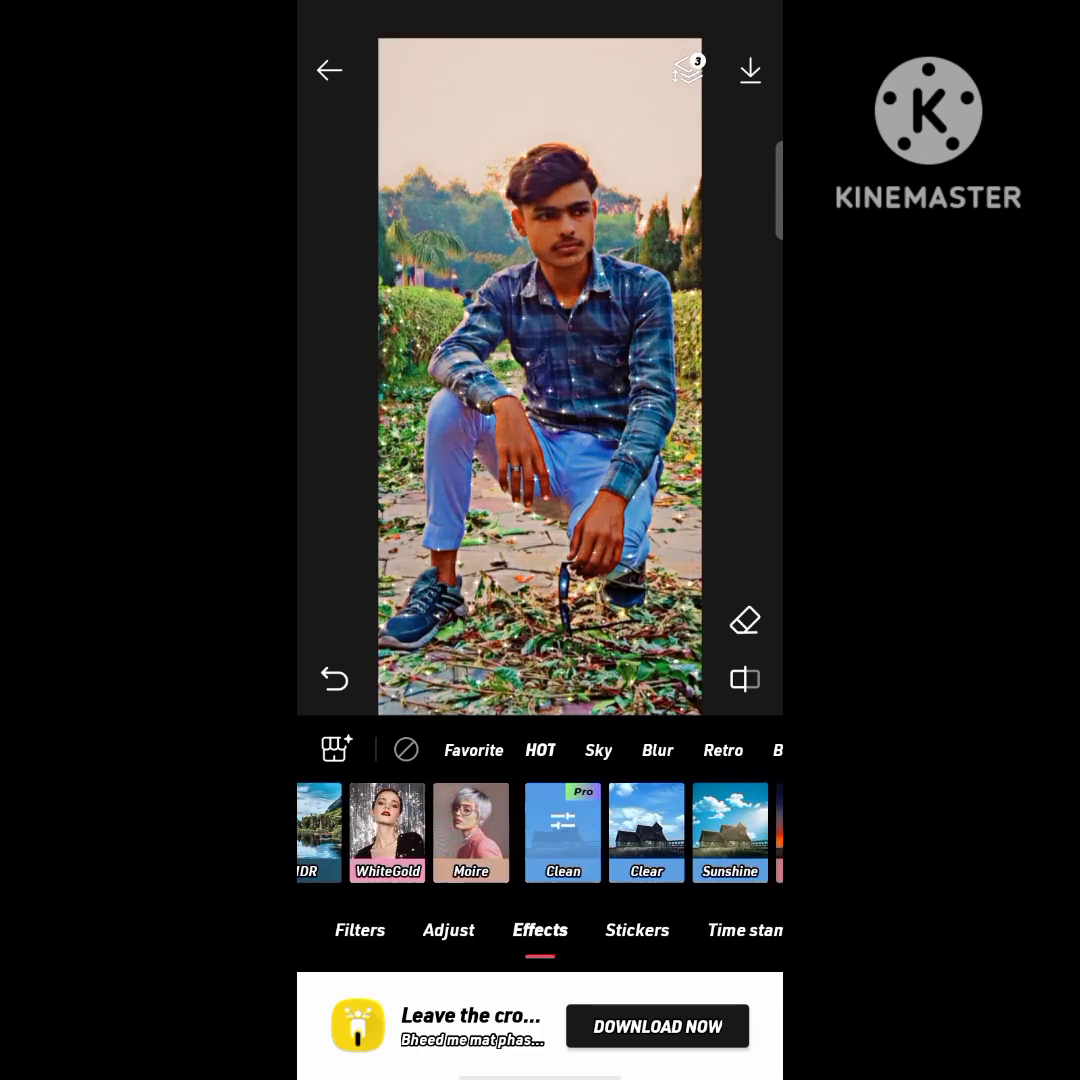
pyautogui.click(591, 833)
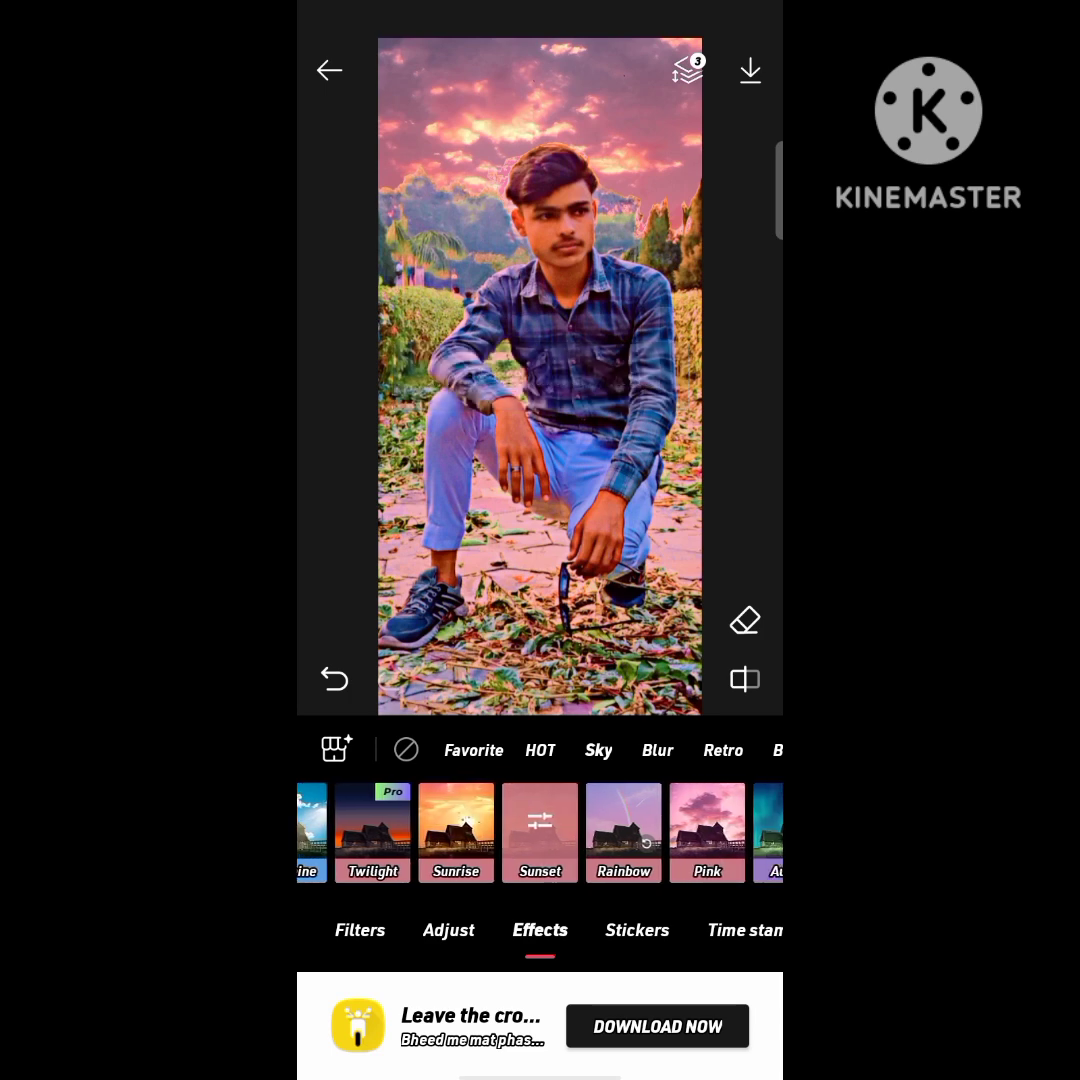
# Try Rainbow, Pink, Sunset and Night skies, settling on the starry Galaxy night sky.
pyautogui.click(623, 833)
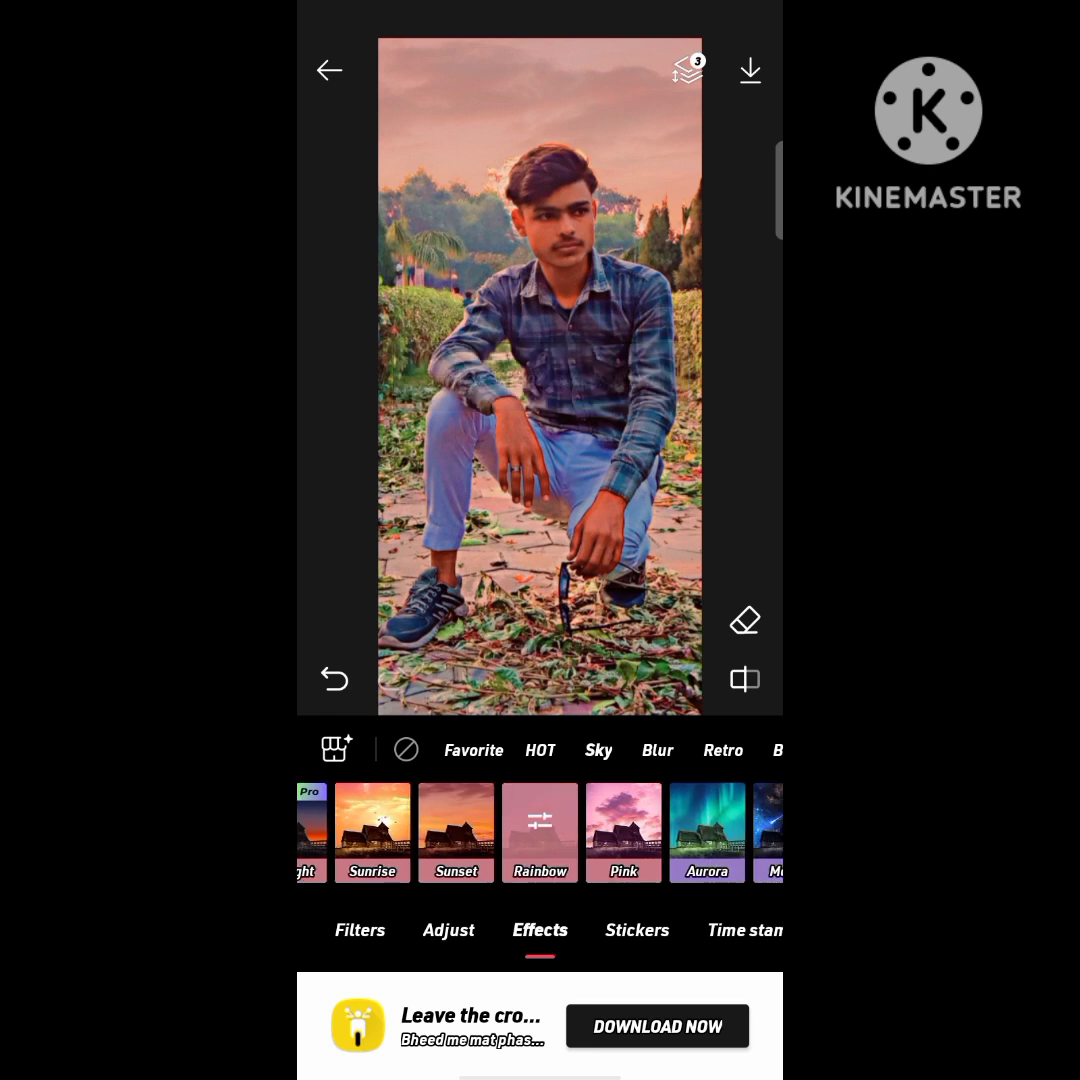
pyautogui.click(623, 833)
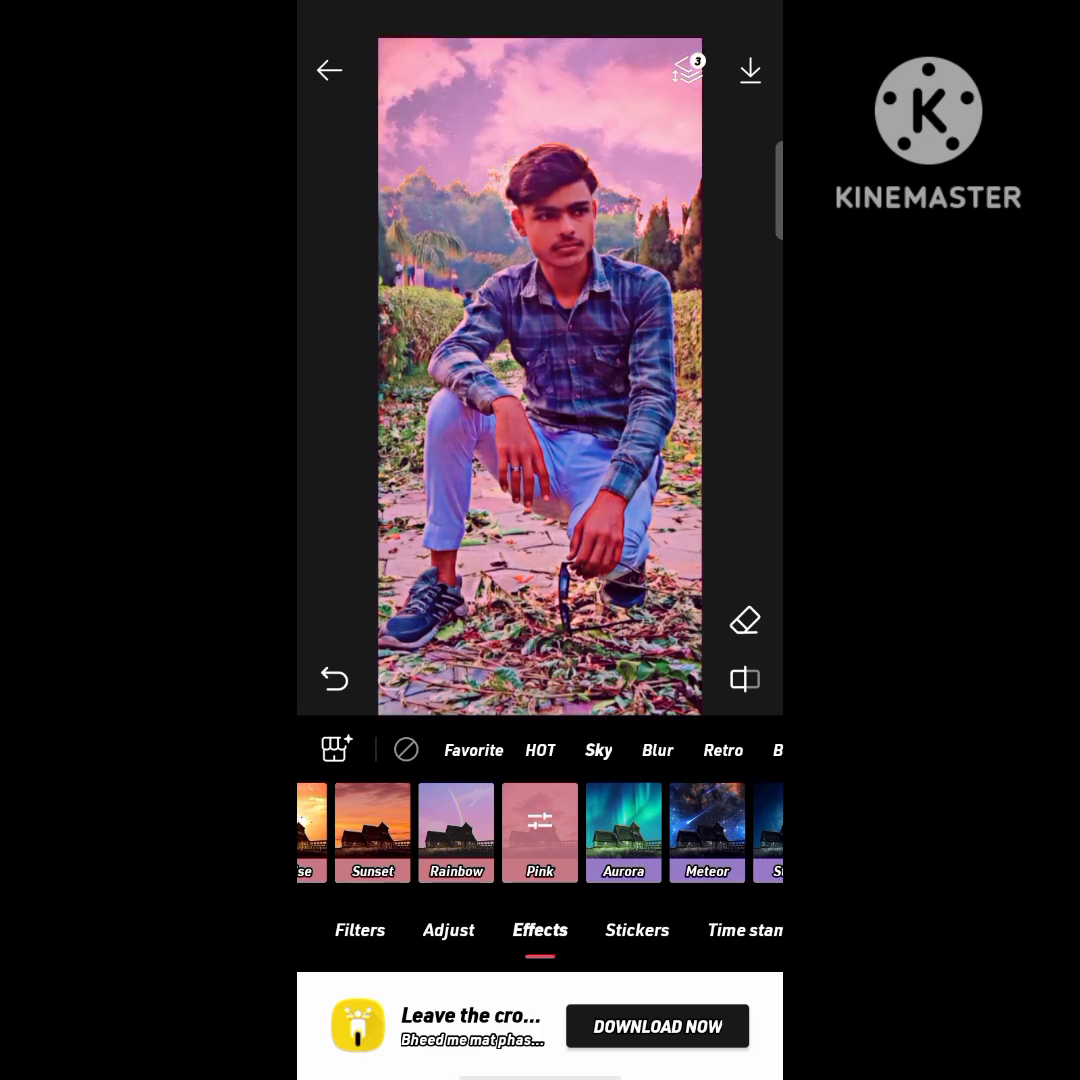
pyautogui.moveTo(700, 840)
pyautogui.mouseDown()
pyautogui.moveTo(552, 878)
pyautogui.moveTo(506, 902)
pyautogui.mouseUp()
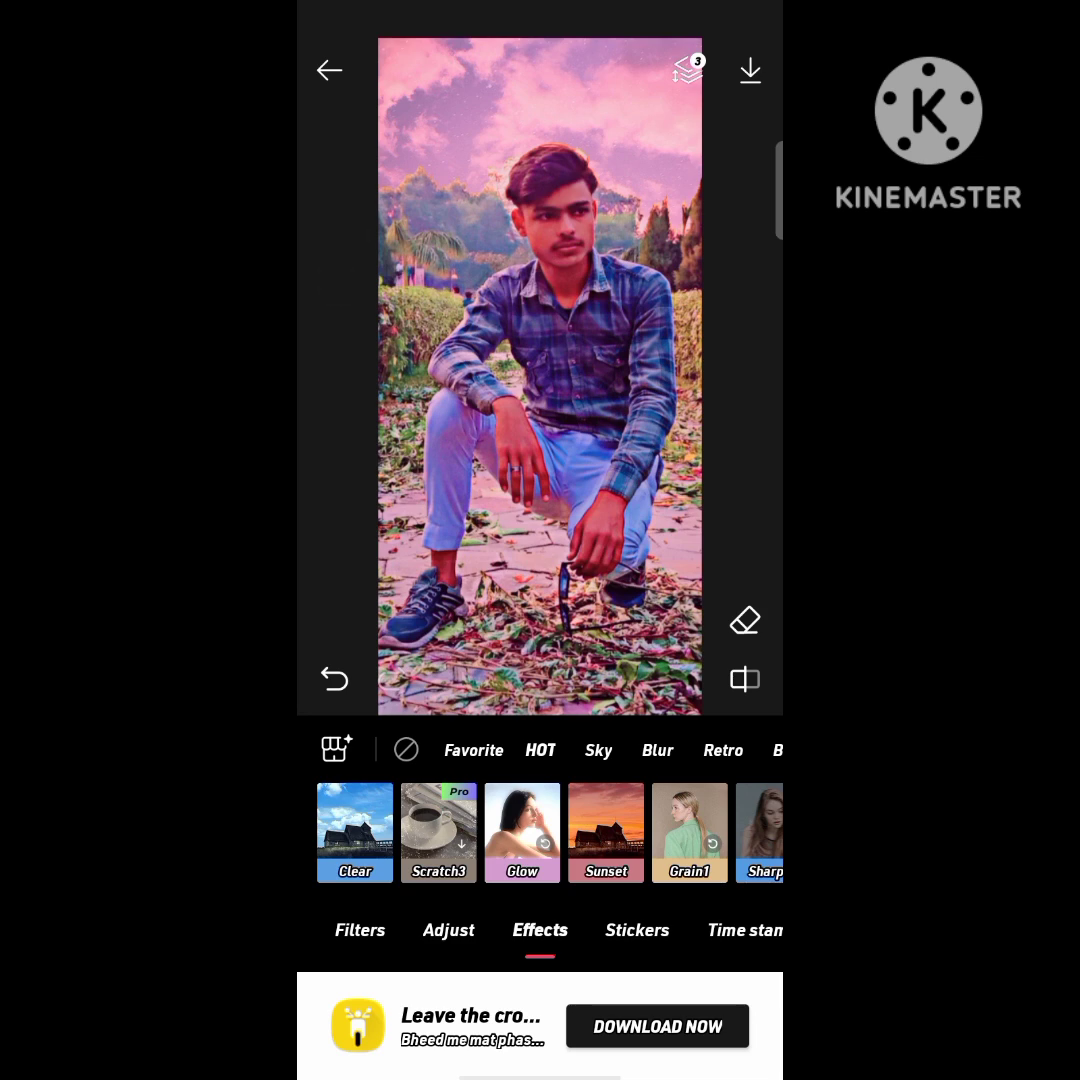
pyautogui.click(606, 833)
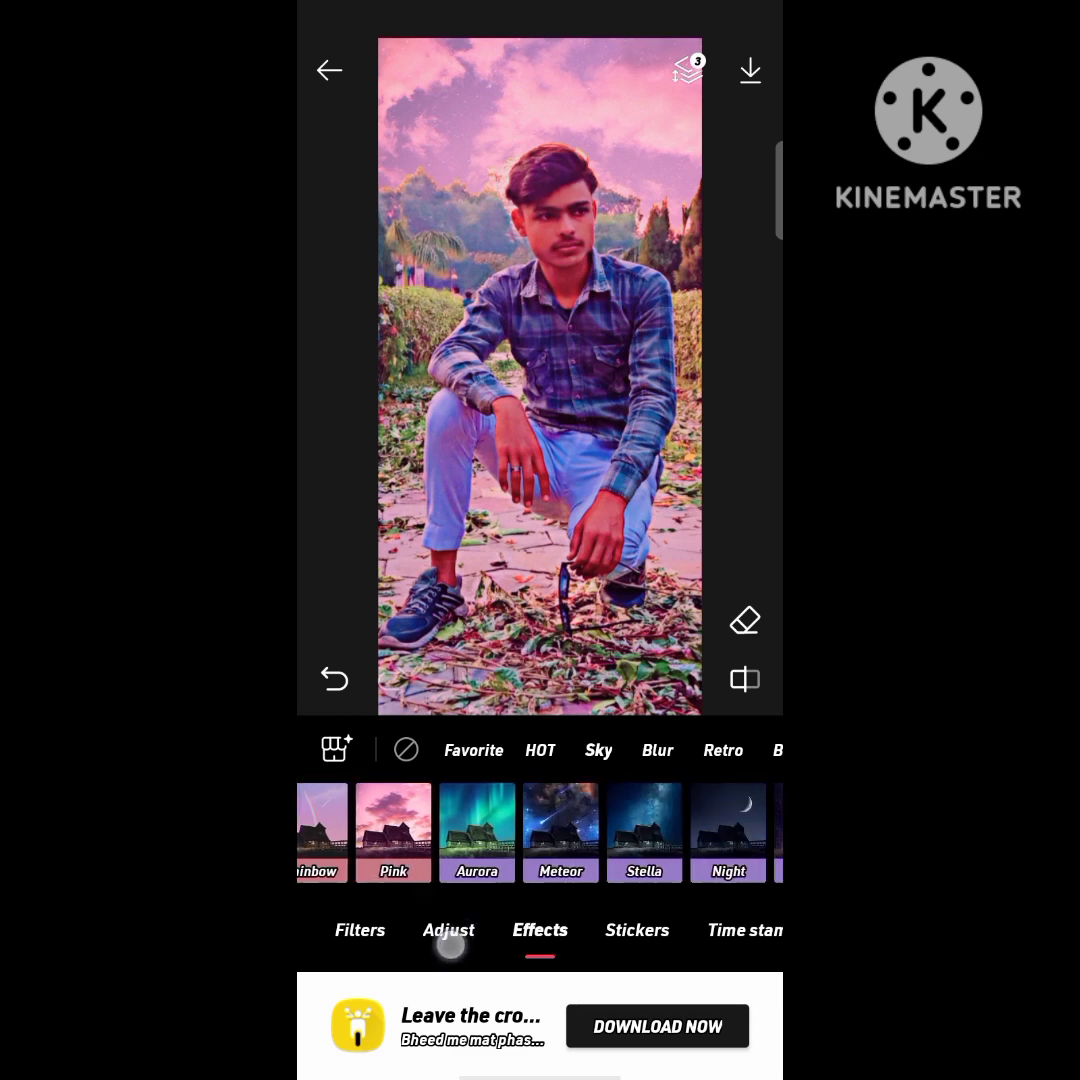
pyautogui.moveTo(380, 797); pyautogui.dragTo(613, 895)
pyautogui.click(584, 833)
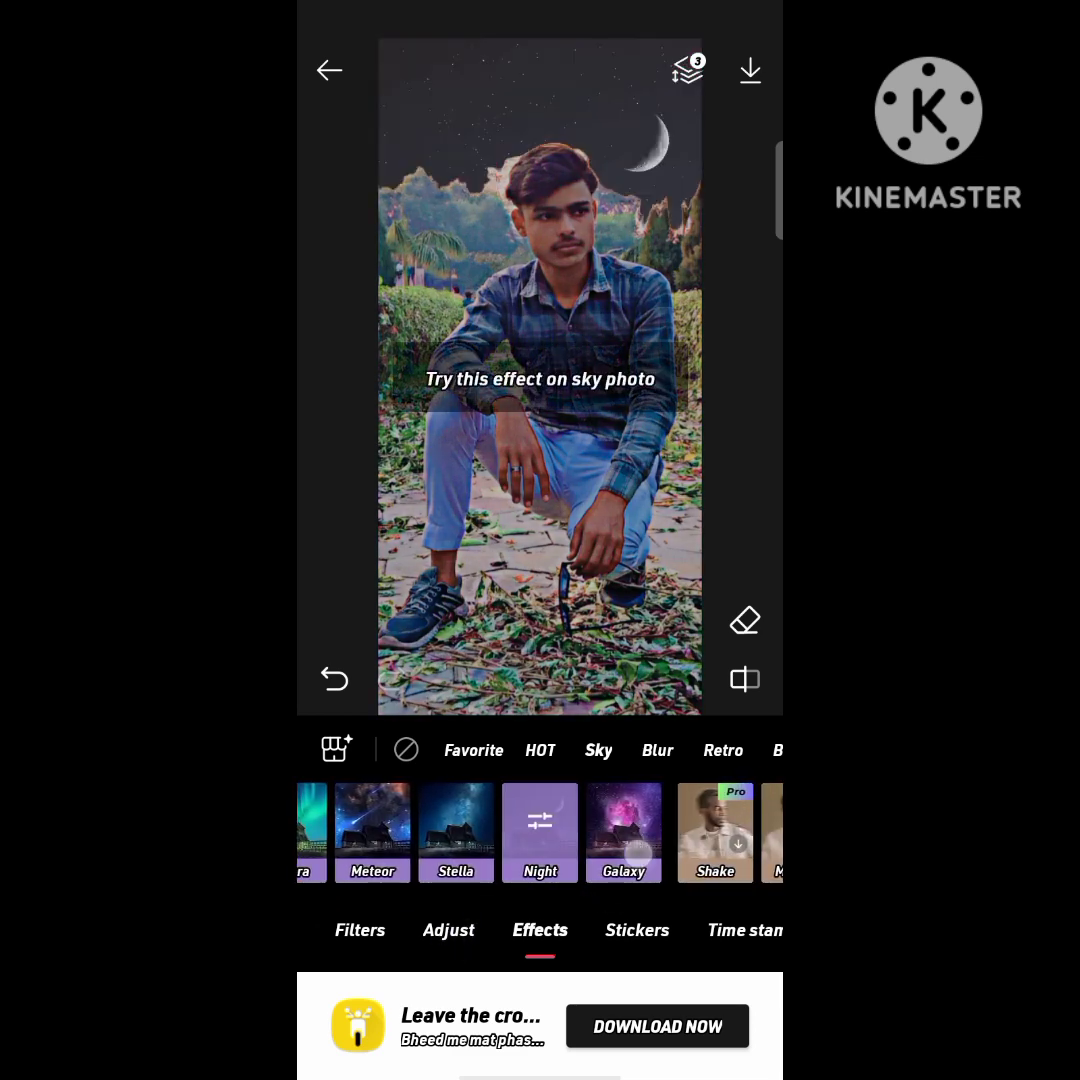
pyautogui.click(630, 835)
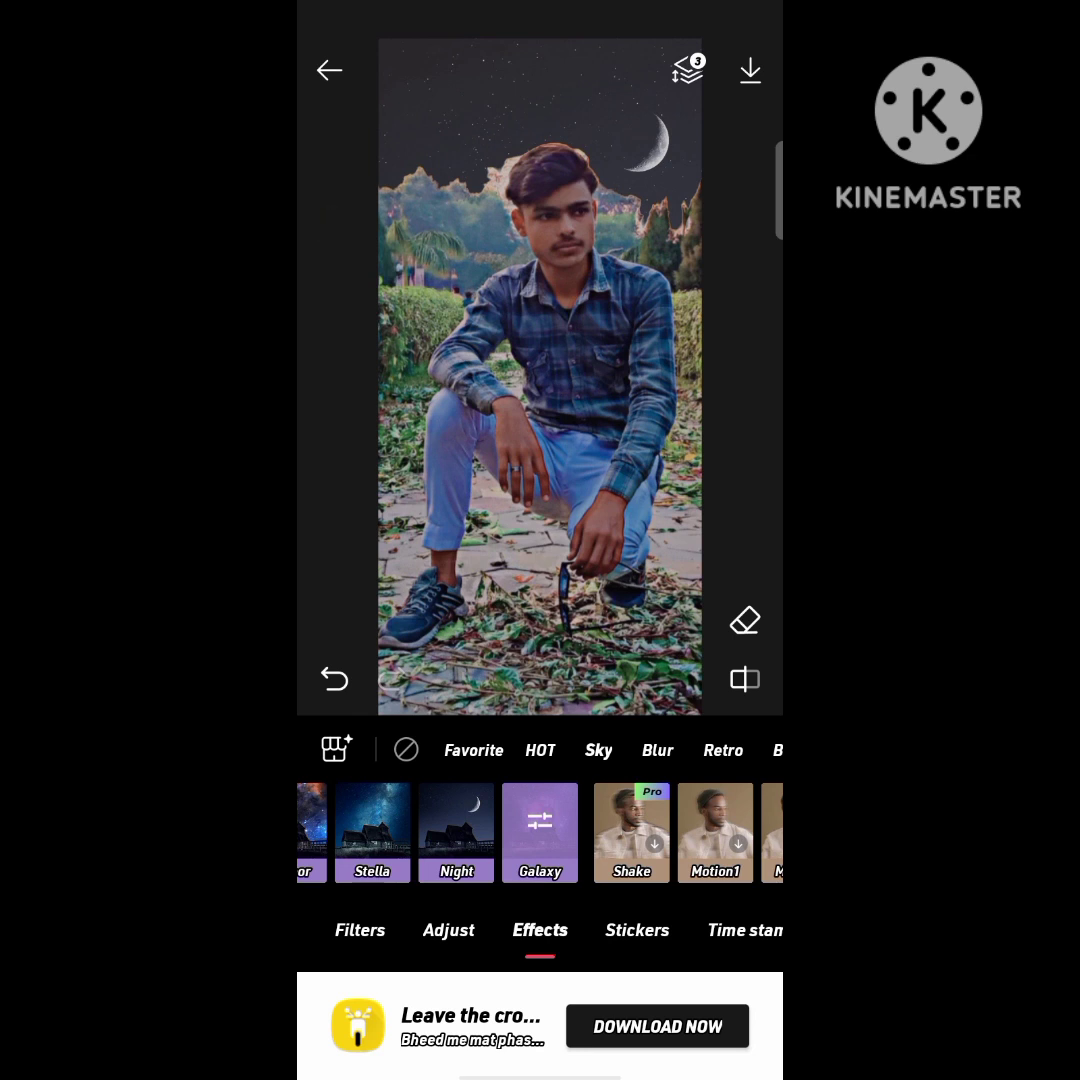